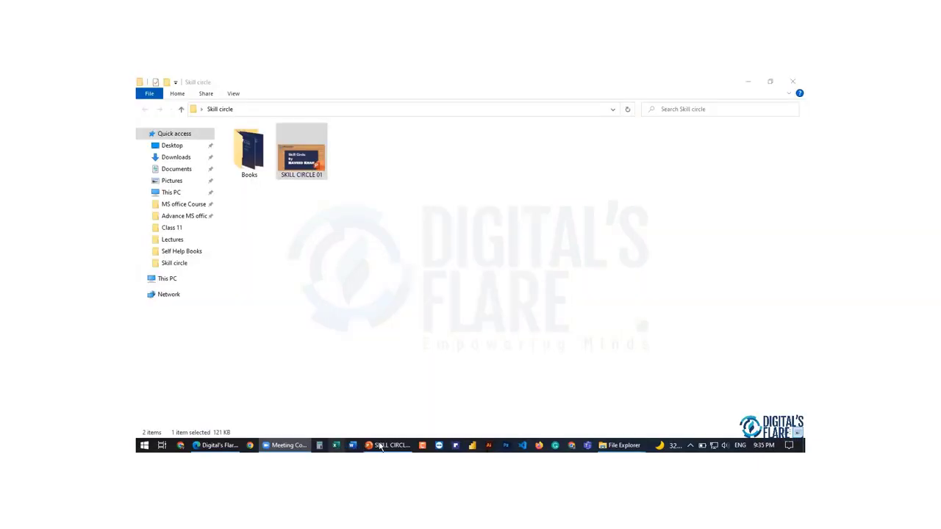
Bring the SKILL CIRCLE 01 presentation in PowerPoint to the front from the taskbar.
left_click(380, 446)
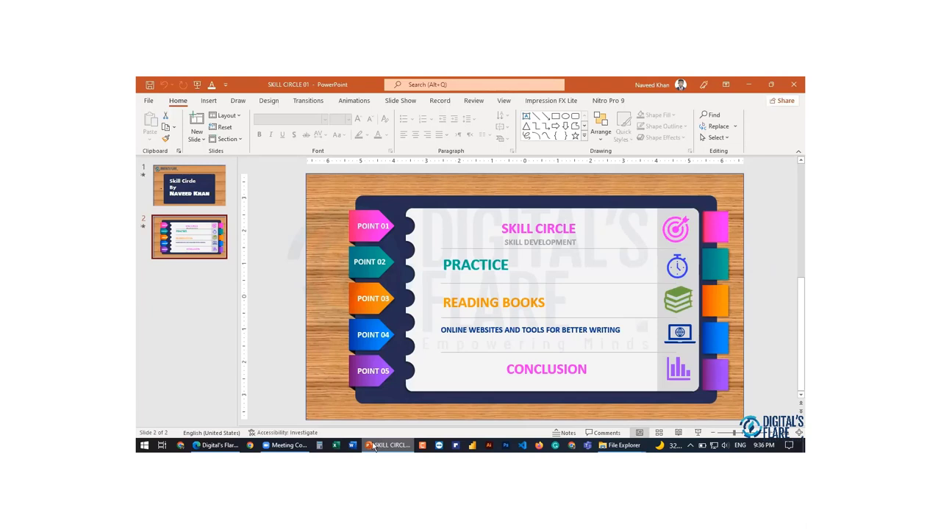
left_click(373, 448)
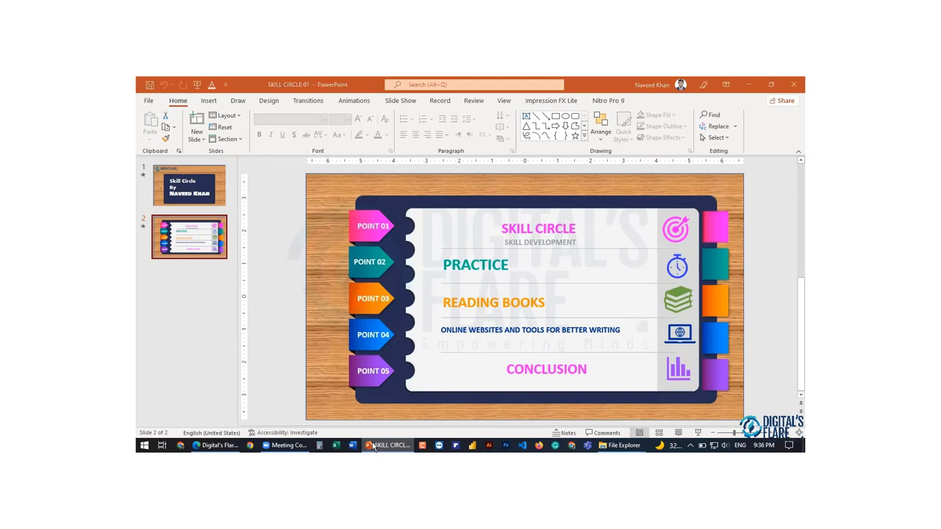
left_click(543, 136)
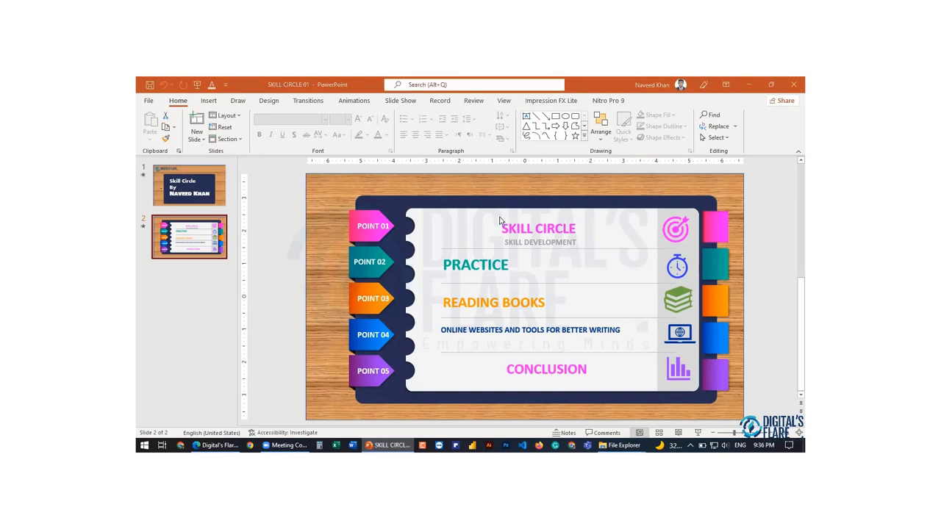
left_click(604, 256)
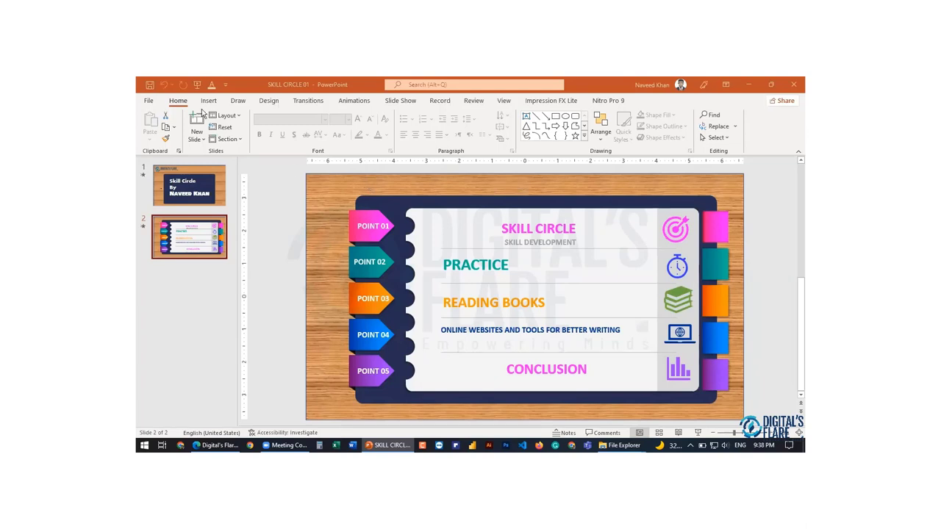
Run the slide show and advance through the Skill Circle points to the end.
left_click(197, 85)
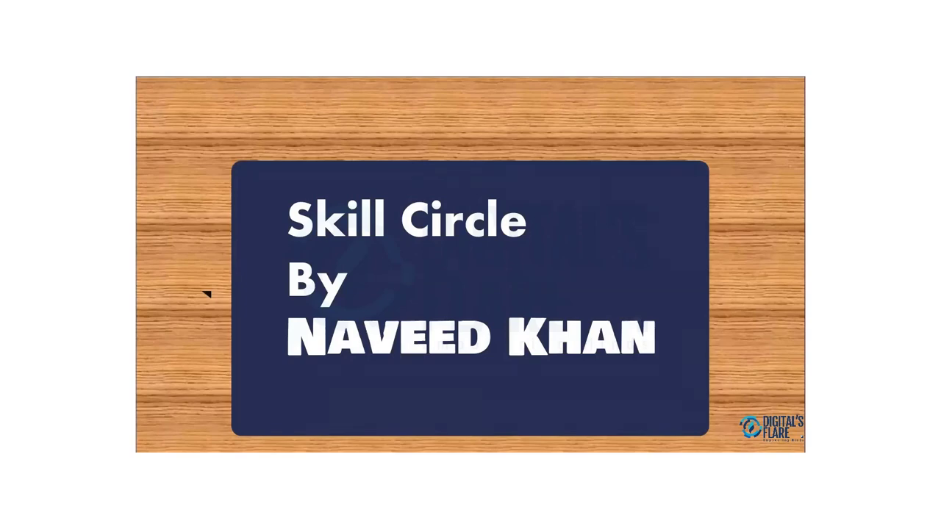
key("Right")
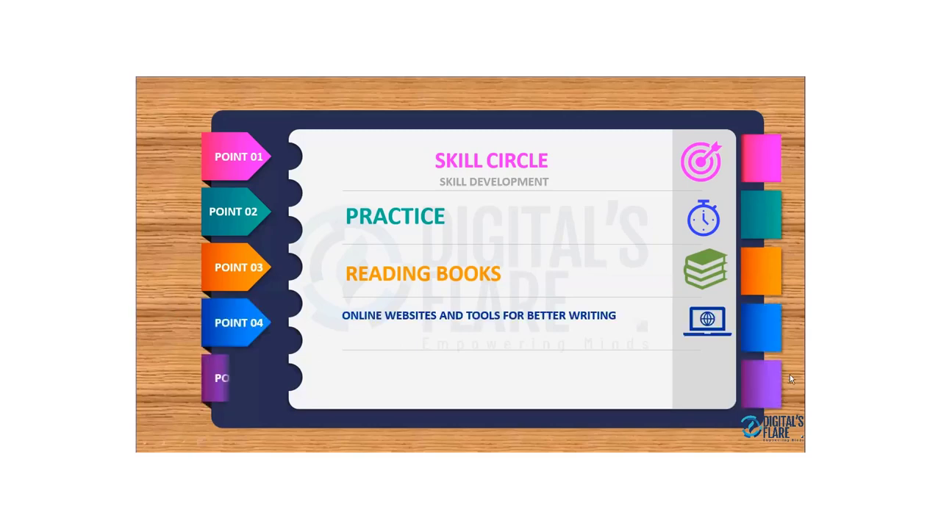
left_click(791, 378)
Exit the slide show, open the Books folder, and show its ebooks as extra large icons.
left_click(683, 382)
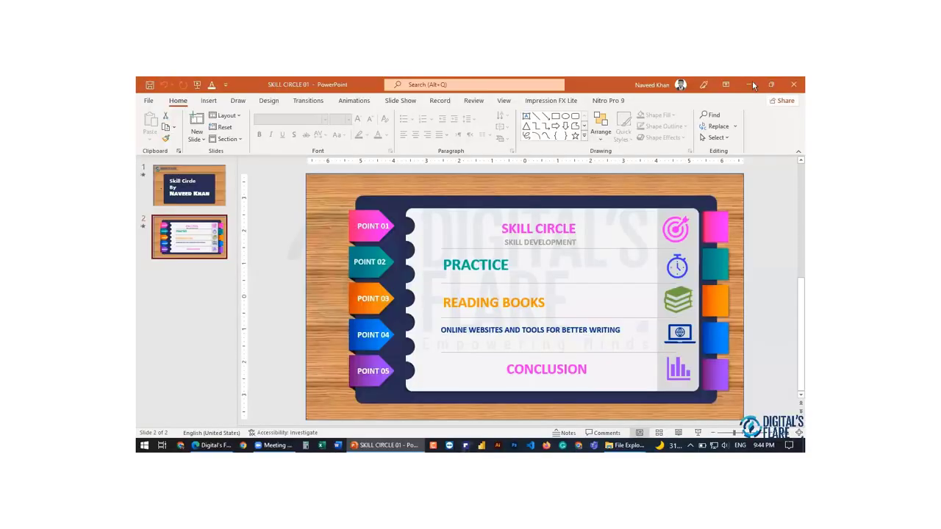
left_click(621, 445)
double_click(246, 151)
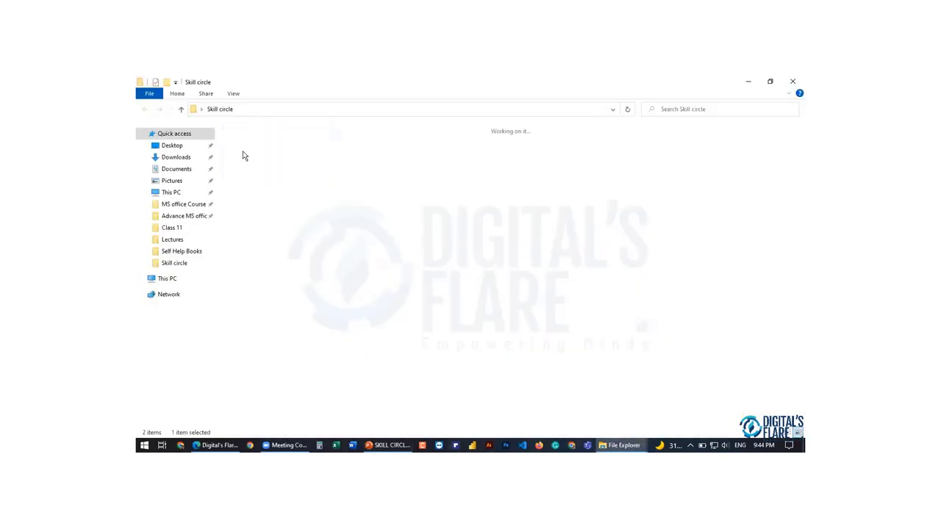
left_click(239, 94)
left_click(249, 110)
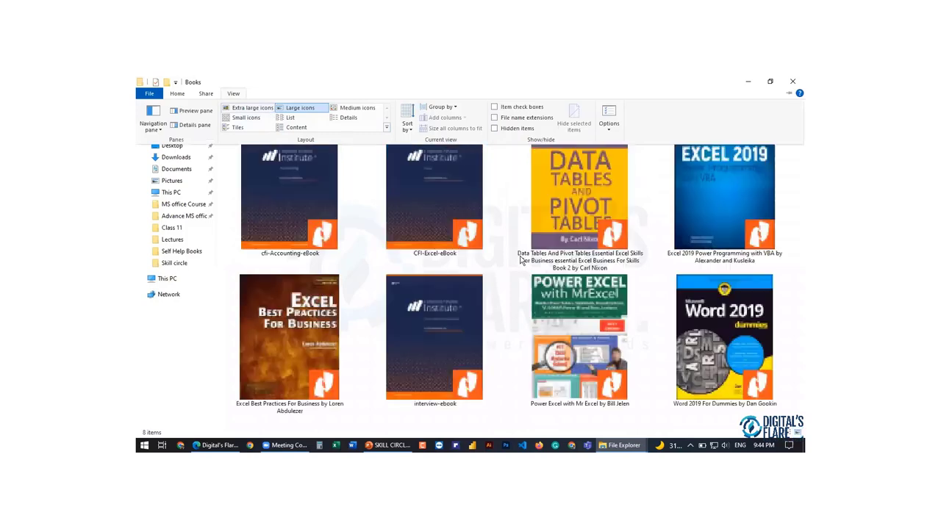
left_click(577, 338)
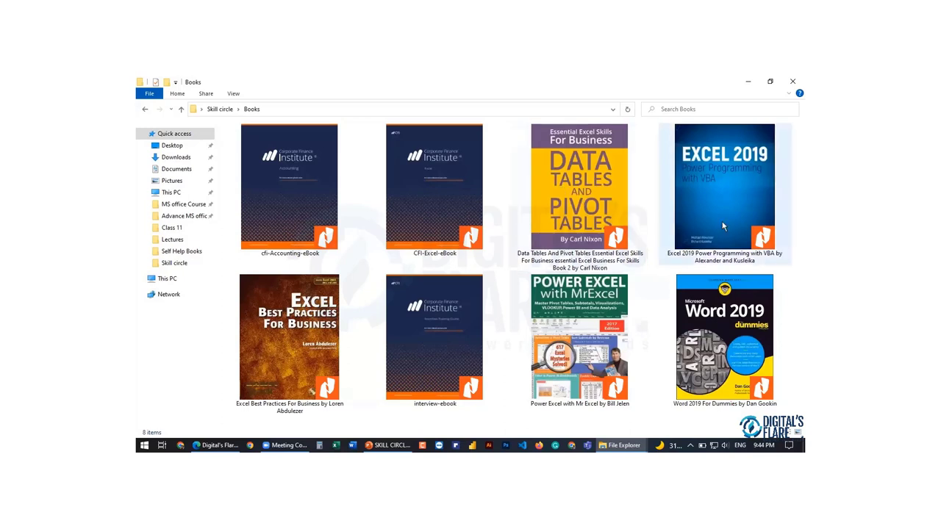
mouse_move(722, 227)
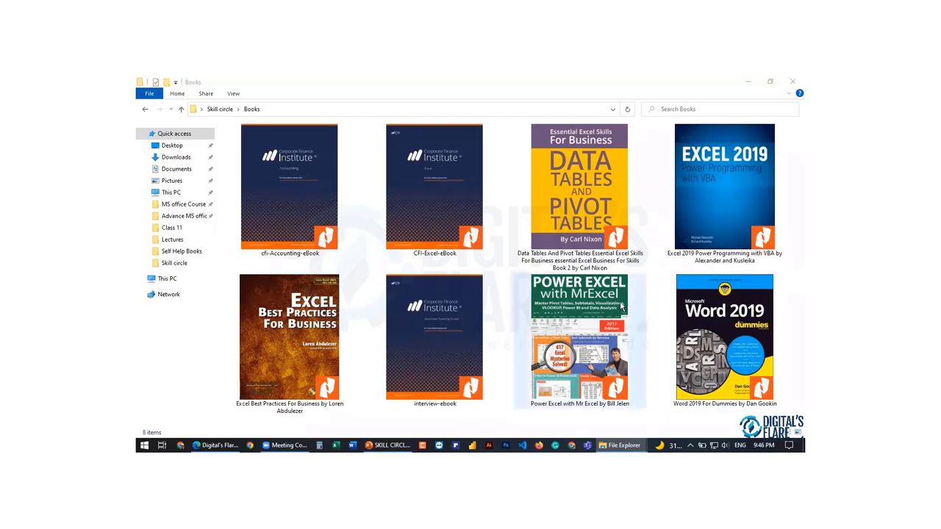
Select the Power Excel ebook, then the Word 2019 For Dummies ebook.
left_click(594, 351)
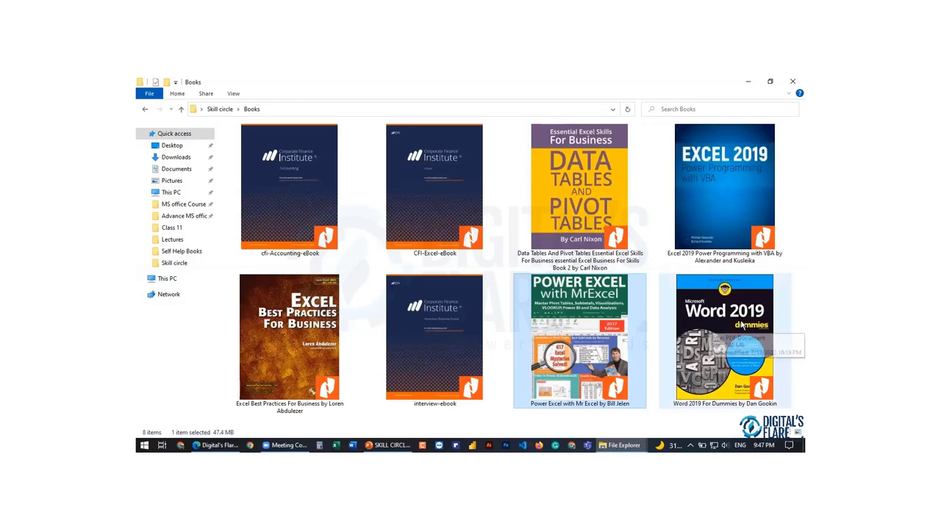
left_click(664, 305)
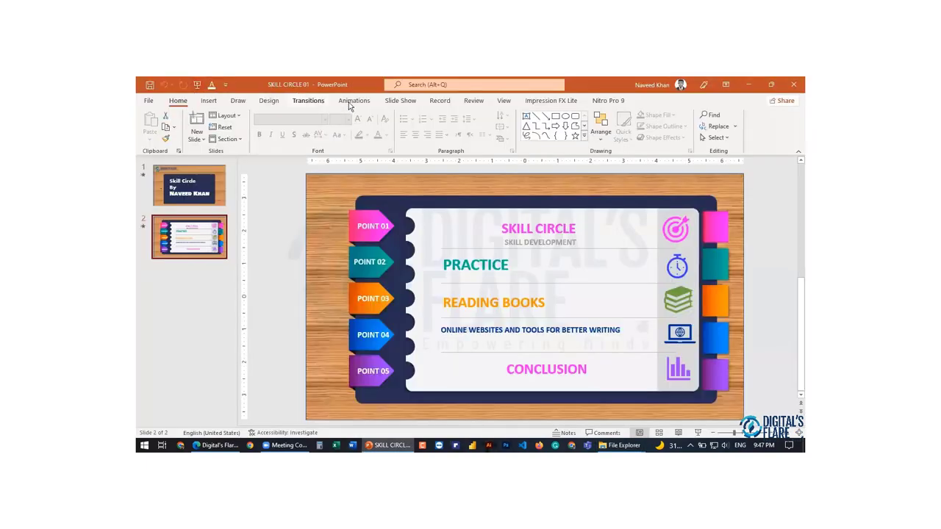
Replay slide 2's animations from the current slide, end the show, and switch to the browser.
left_click(404, 101)
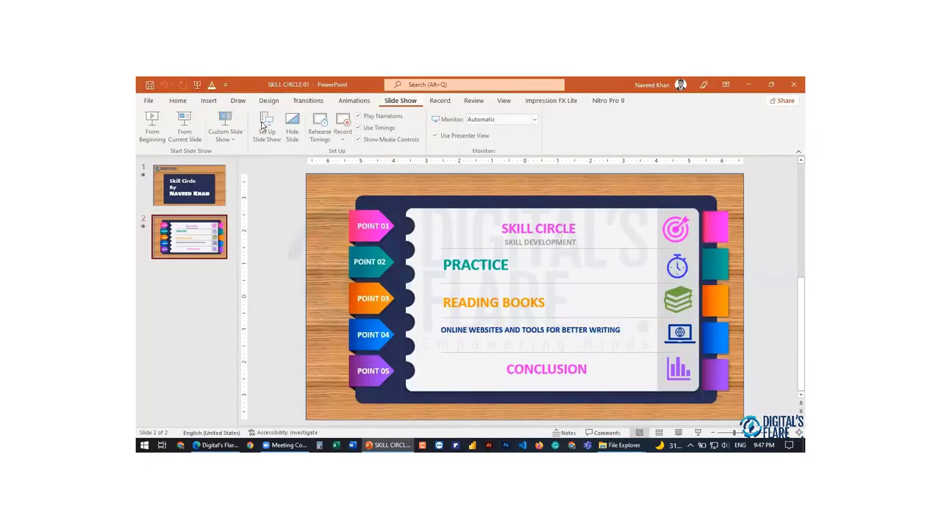
left_click(186, 126)
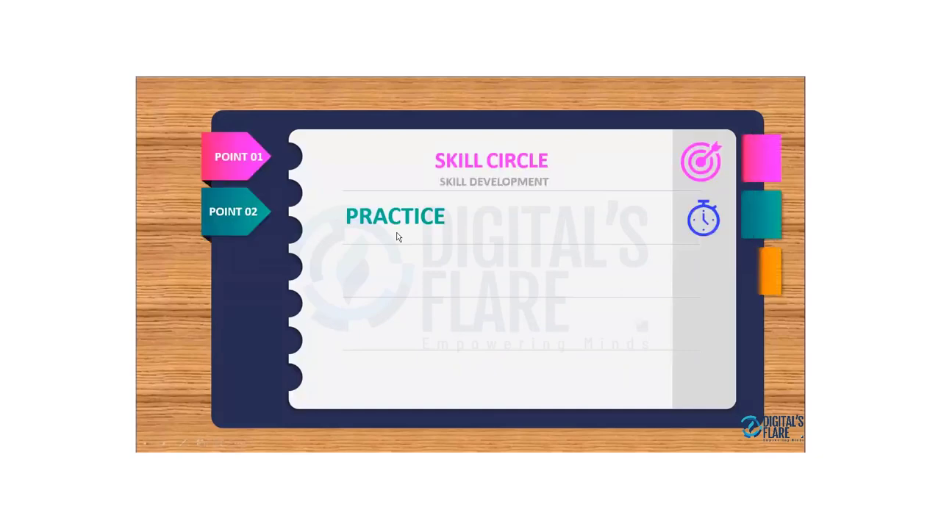
key("Left")
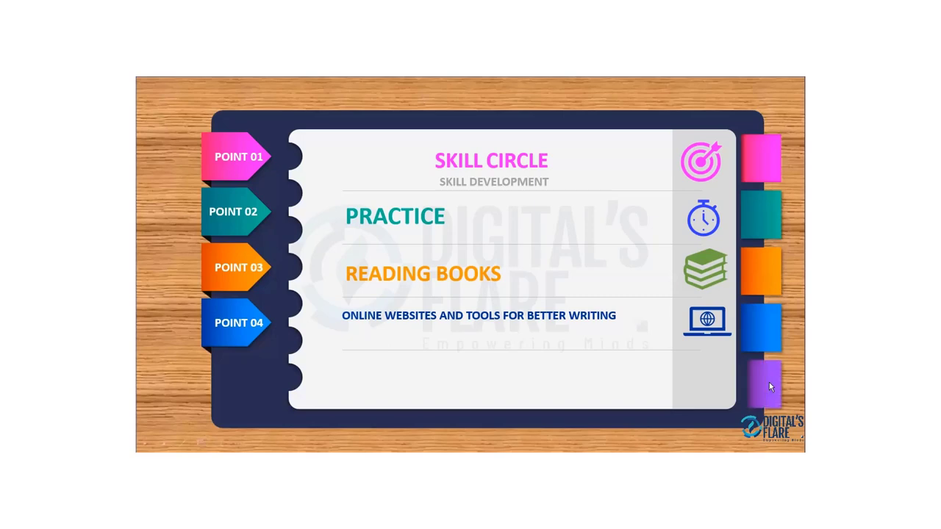
left_click(770, 383)
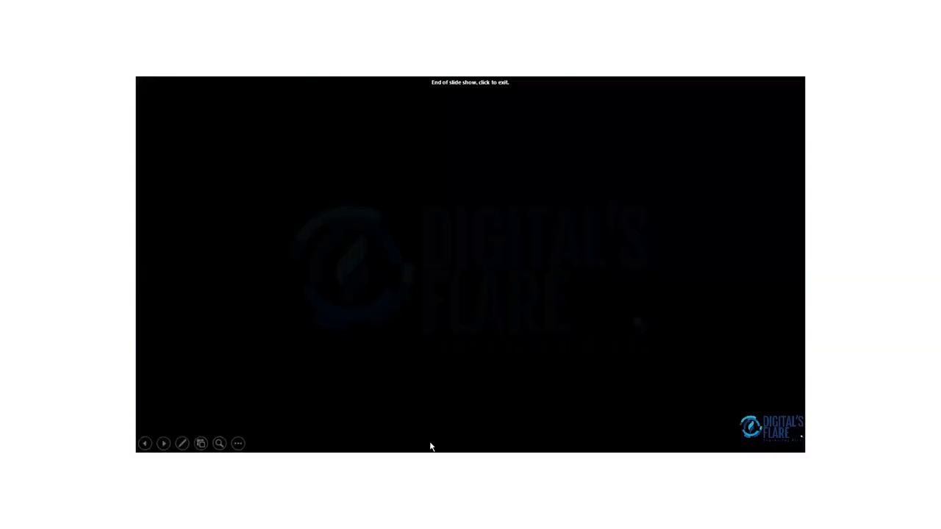
left_click(375, 447)
left_click(230, 446)
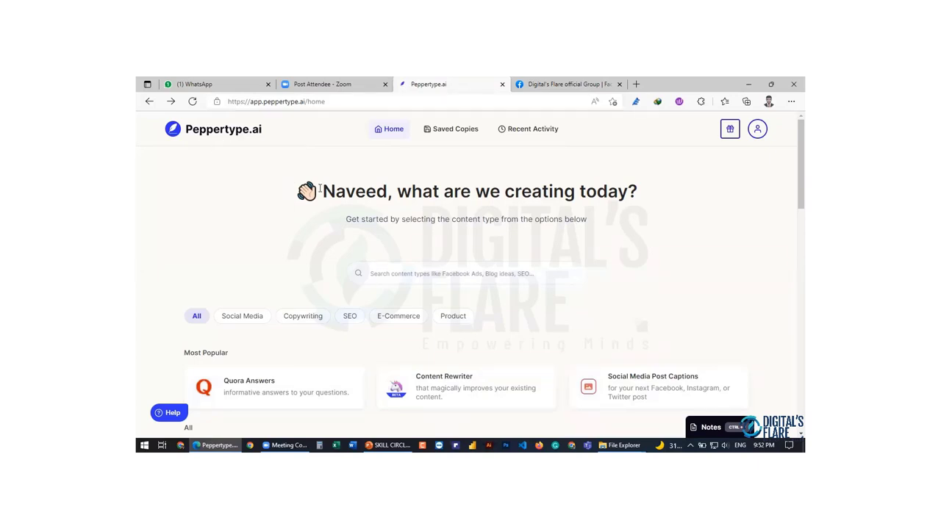
left_click(757, 132)
scroll(455, 341, "down", 1)
scroll(220, 294, "down", 1)
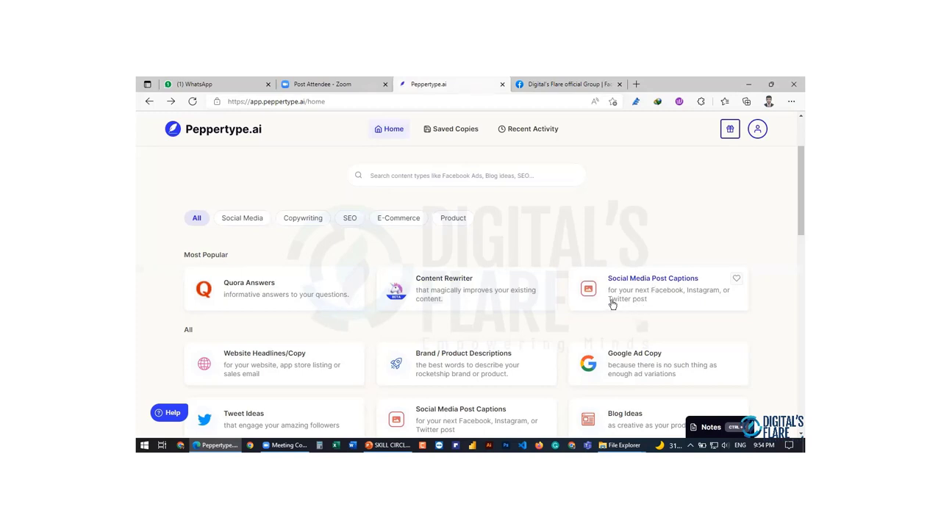
scroll(611, 303, "down", 1)
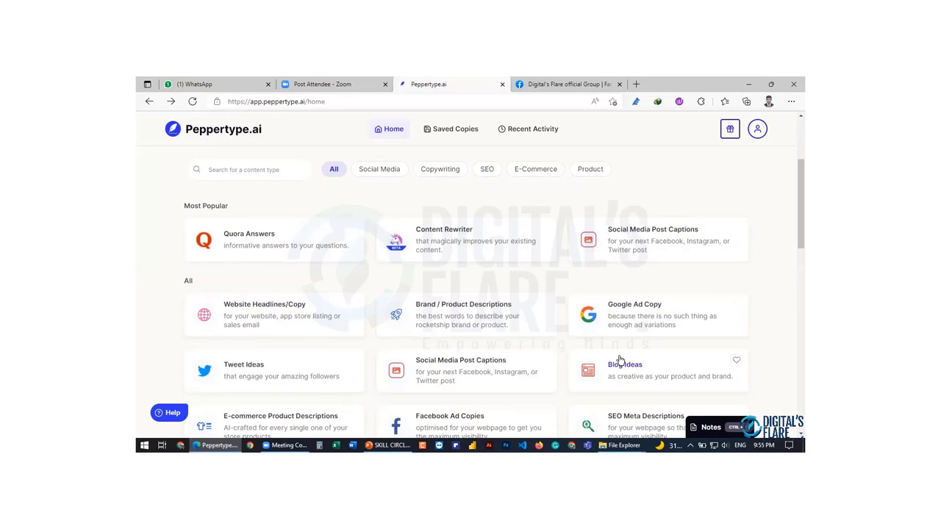
scroll(515, 351, "down", 1)
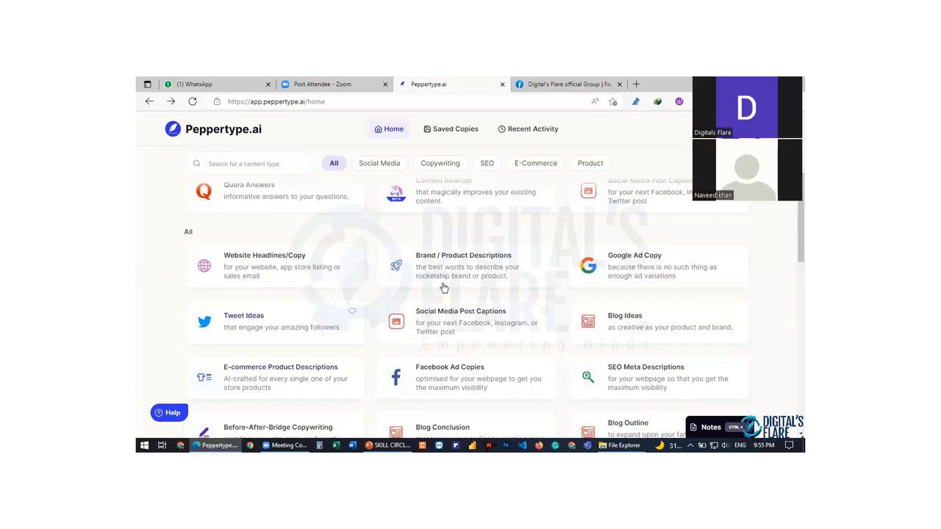
scroll(470, 287, "down", 2)
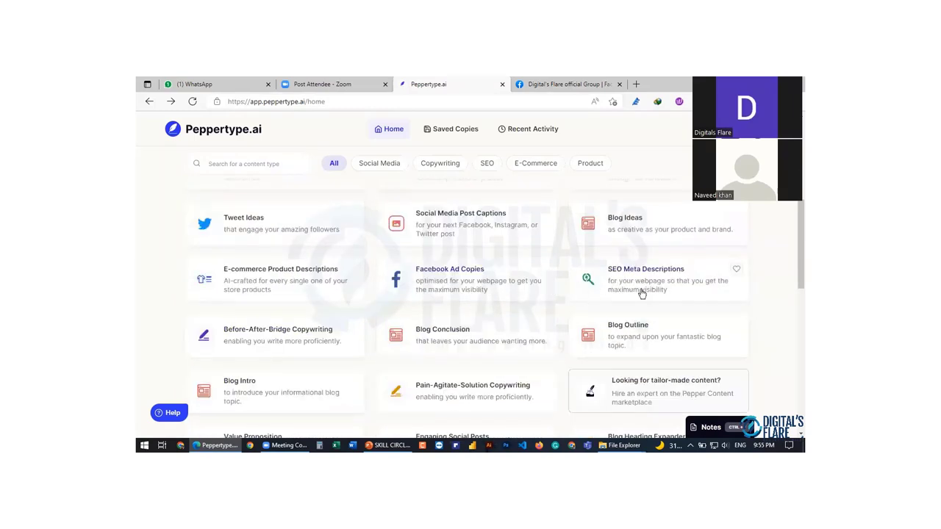
scroll(442, 334, "up", 3)
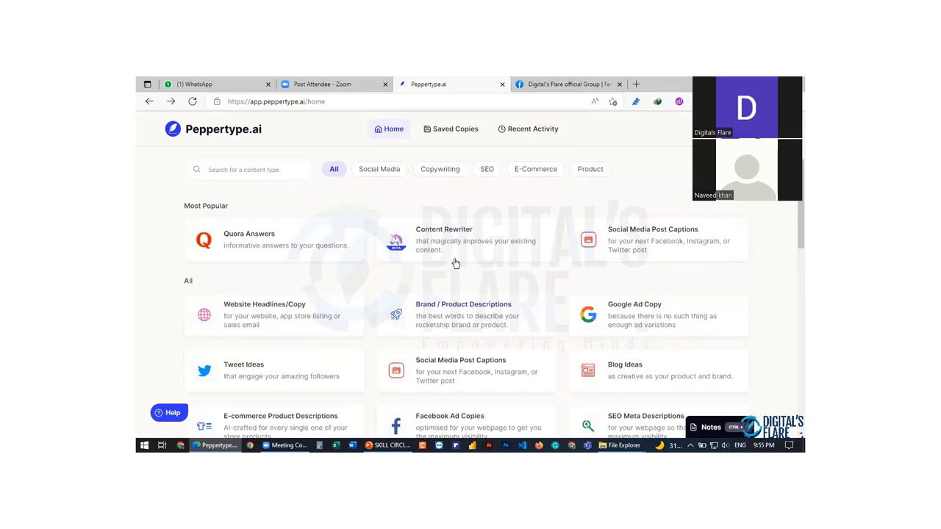
Fill Content Rewriter from the saved entry: Techyservices and 'Artificial Intelligence is the future'.
left_click(452, 237)
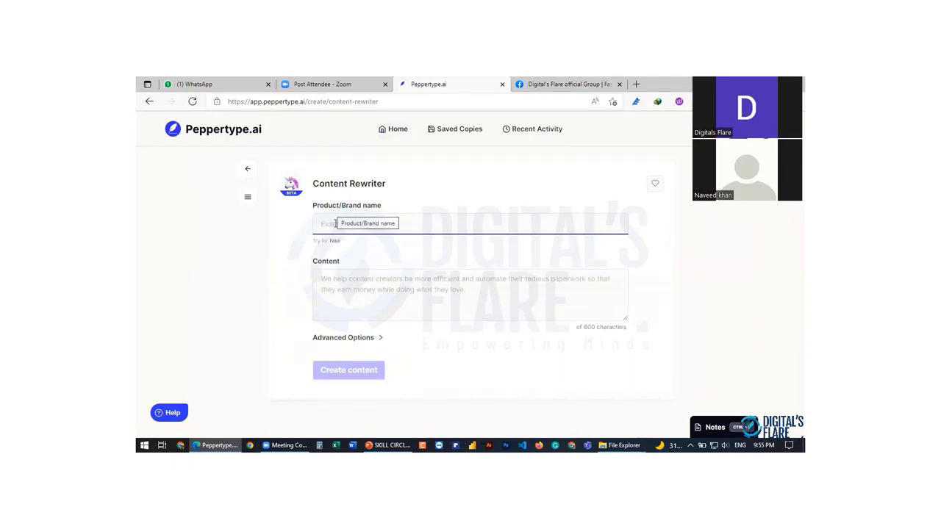
left_click(342, 222)
left_click(349, 261)
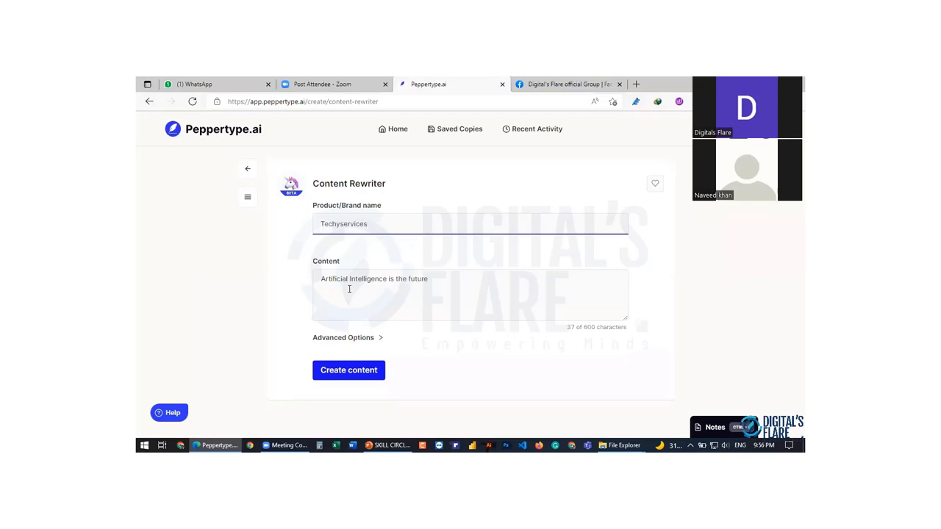
Generate two rewrites of the AI sentence and scroll down to review them.
left_click(350, 376)
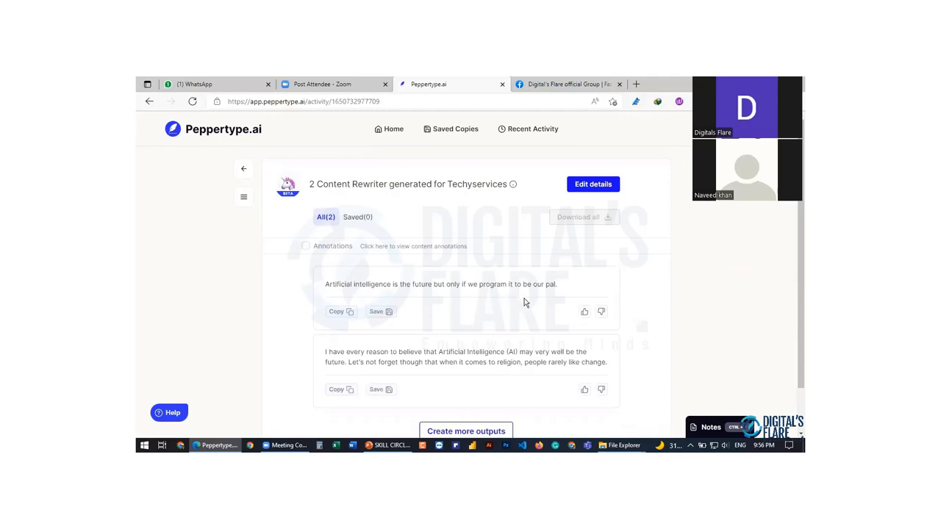
scroll(513, 304, "down", 1)
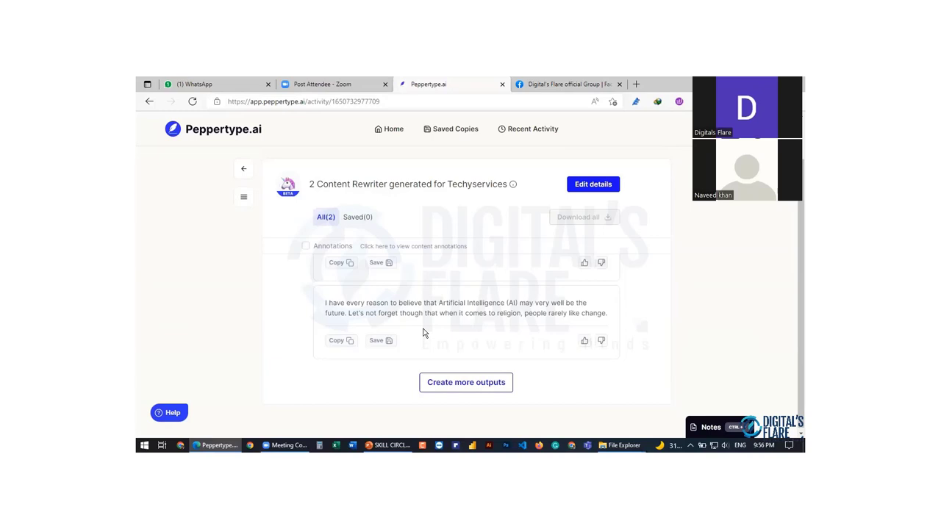
scroll(433, 349, "down", 1)
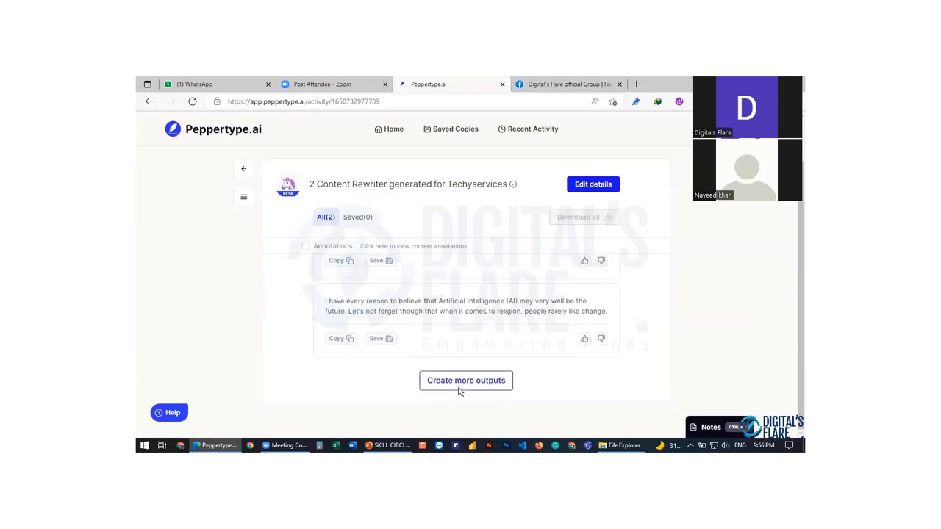
Generate more outputs, reaching four rewrites including 'Artificial Intelligence is benefiting the industry, isn't it?'.
left_click(464, 384)
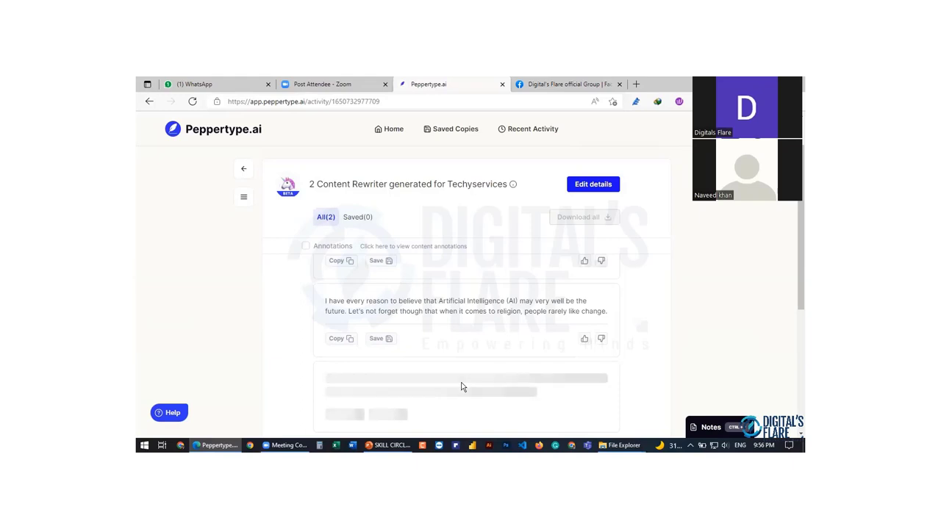
scroll(419, 341, "down", 2)
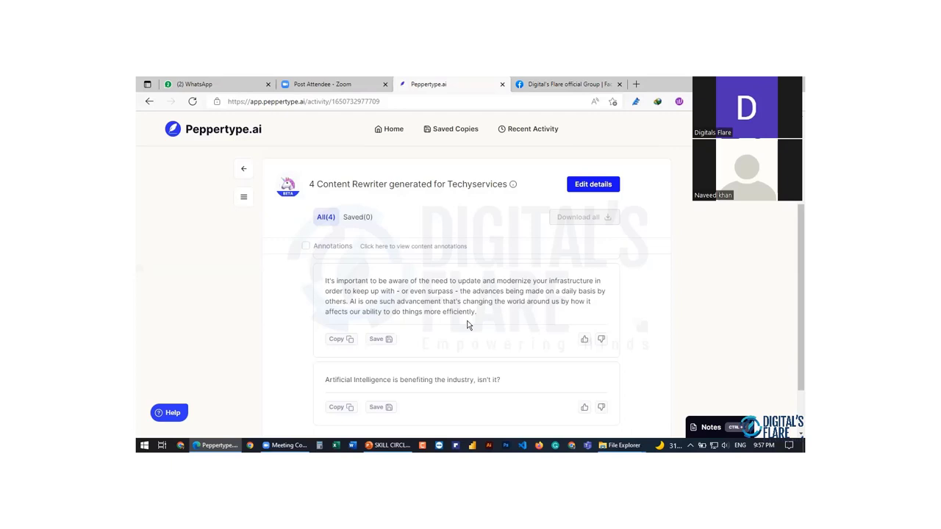
scroll(478, 387, "down", 1)
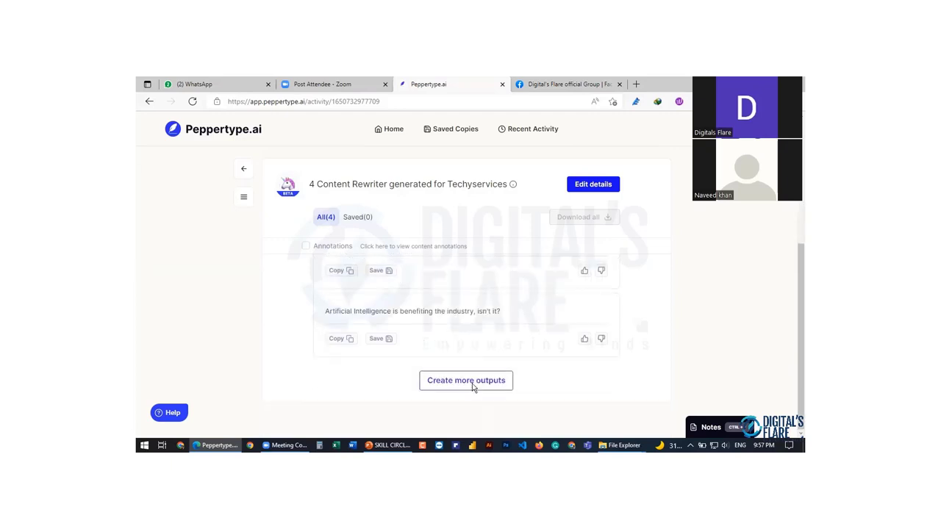
Generate a fifth rewrite and copy its paragraph about AI as one of the newest trends.
left_click(475, 383)
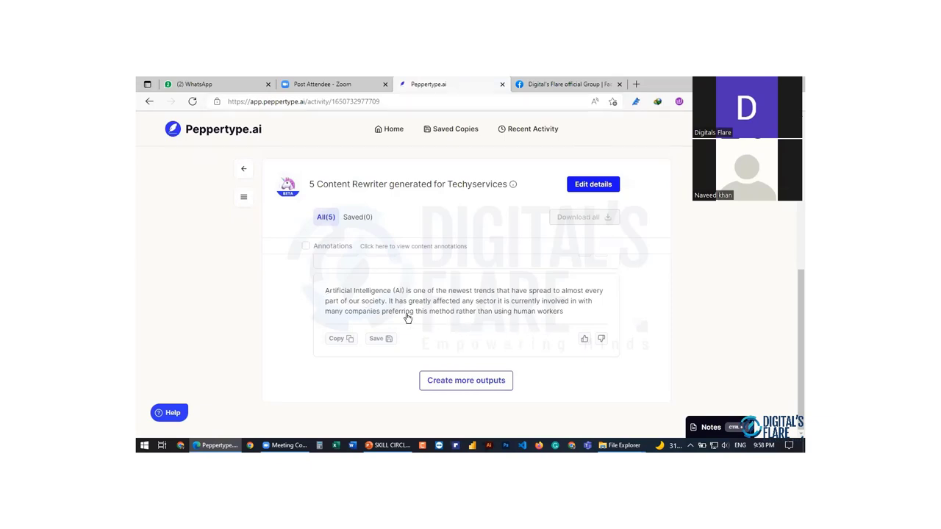
left_click(336, 342)
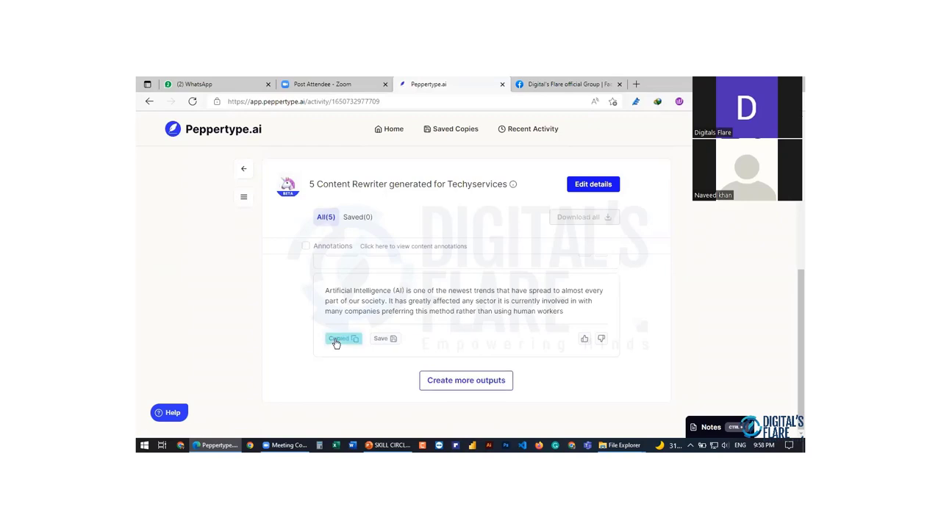
Create a blank Word document and paste the AI-trends paragraph into it.
left_click(352, 446)
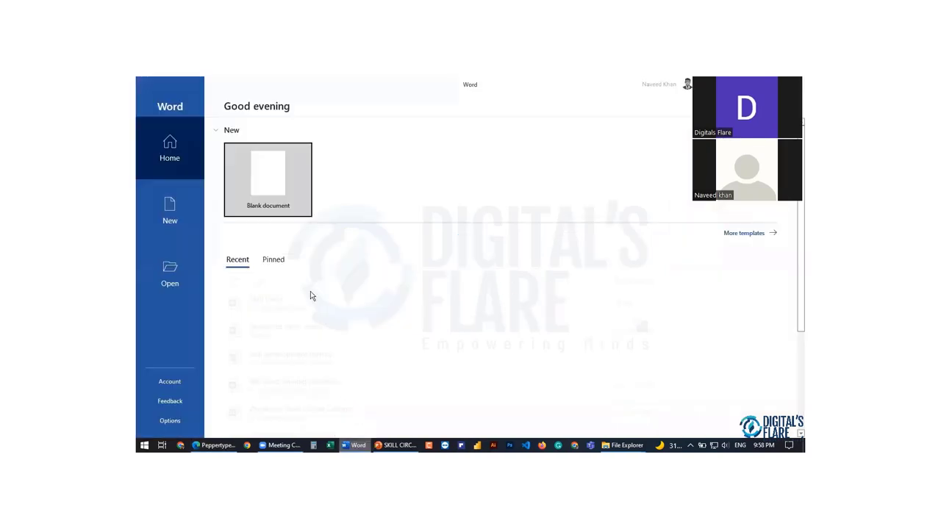
left_click(294, 203)
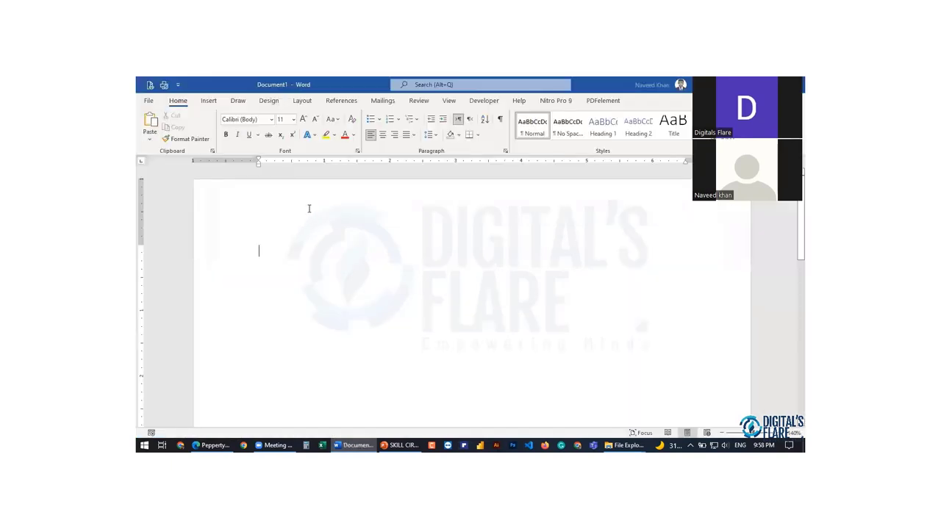
key("ctrl+v")
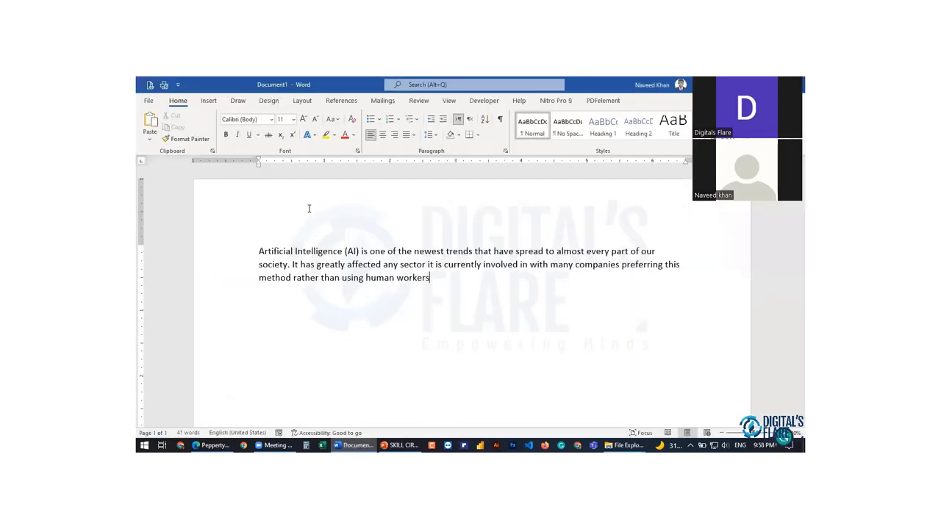
Generate another Peppertype rewrite and paste it into Word as a new paragraph.
left_click(215, 445)
left_click(455, 381)
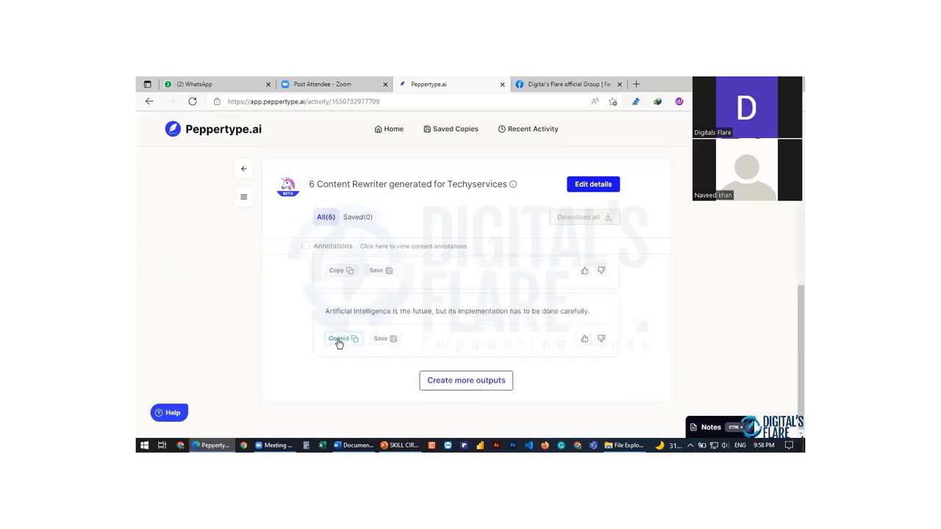
left_click(337, 341)
left_click(337, 446)
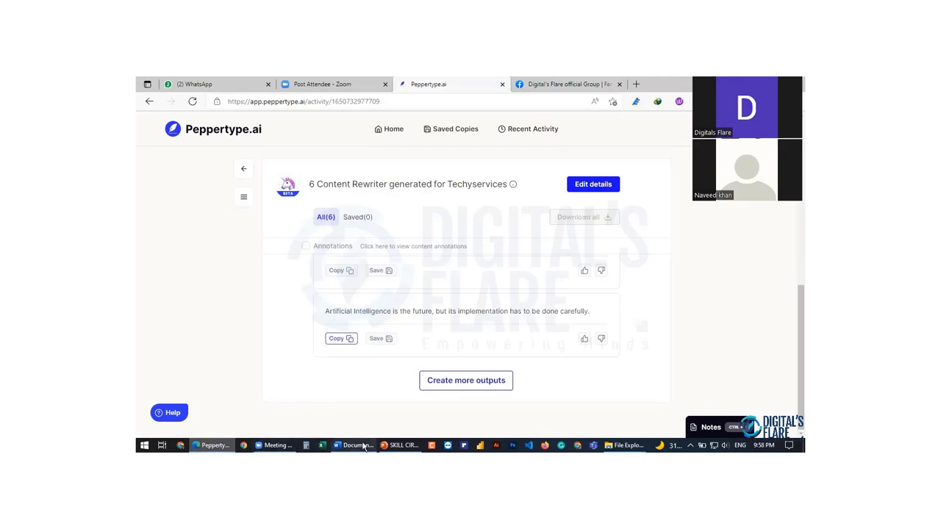
key("Return")
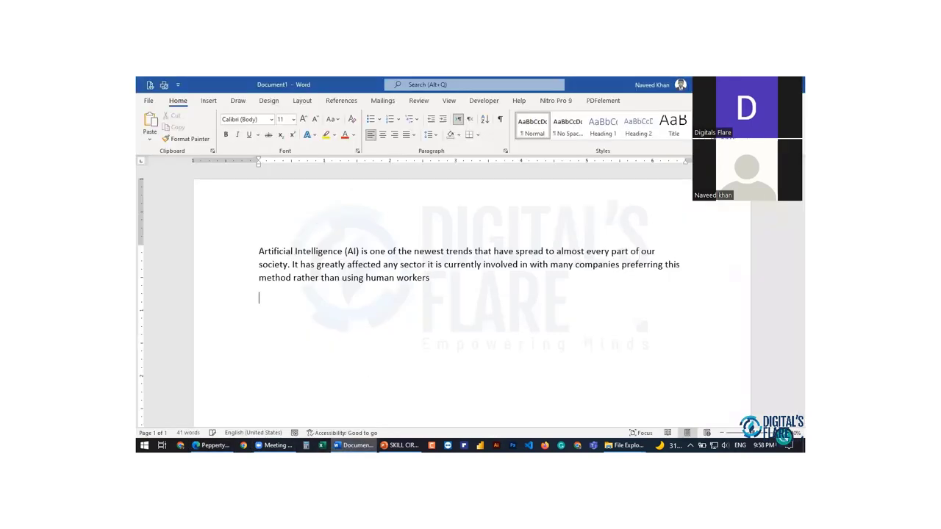
key("ctrl+v")
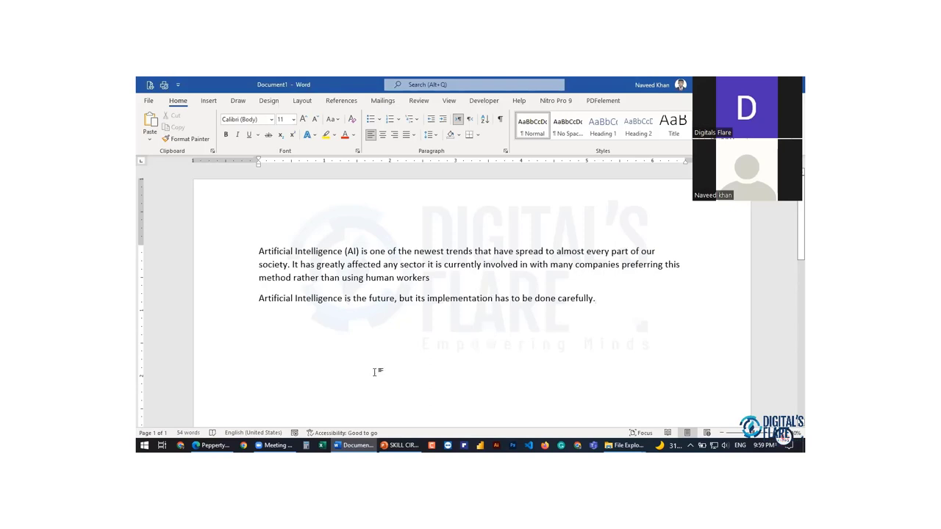
mouse_move(362, 446)
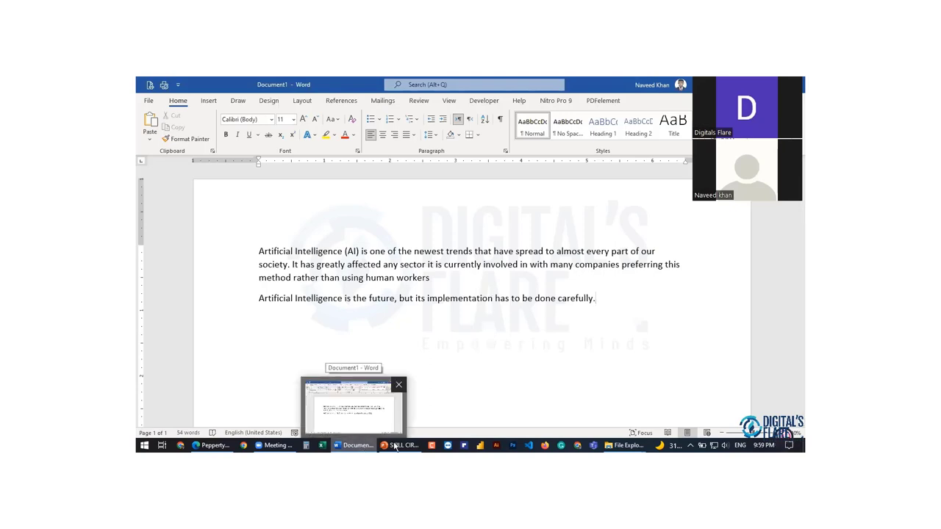
Return to Peppertype, then open a new Edge tab and run a Bing search for 'wordtune'.
mouse_move(278, 446)
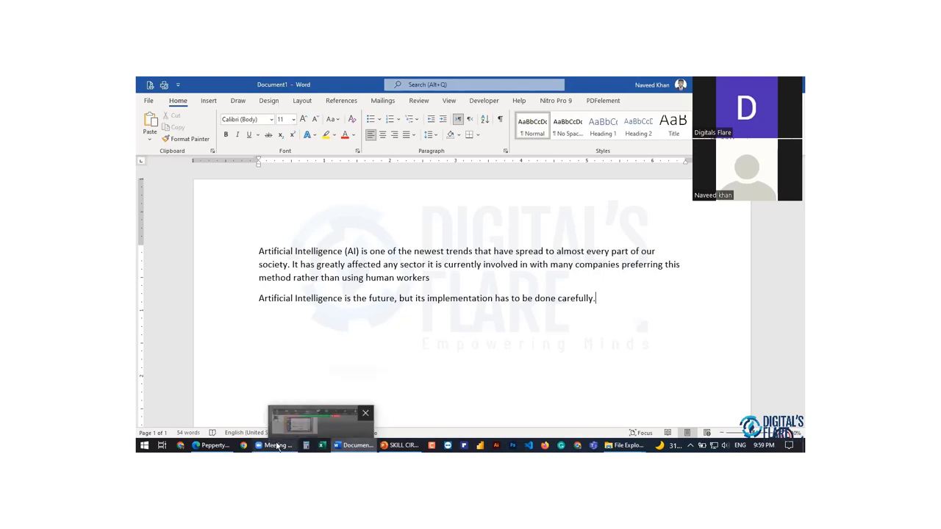
left_click(230, 445)
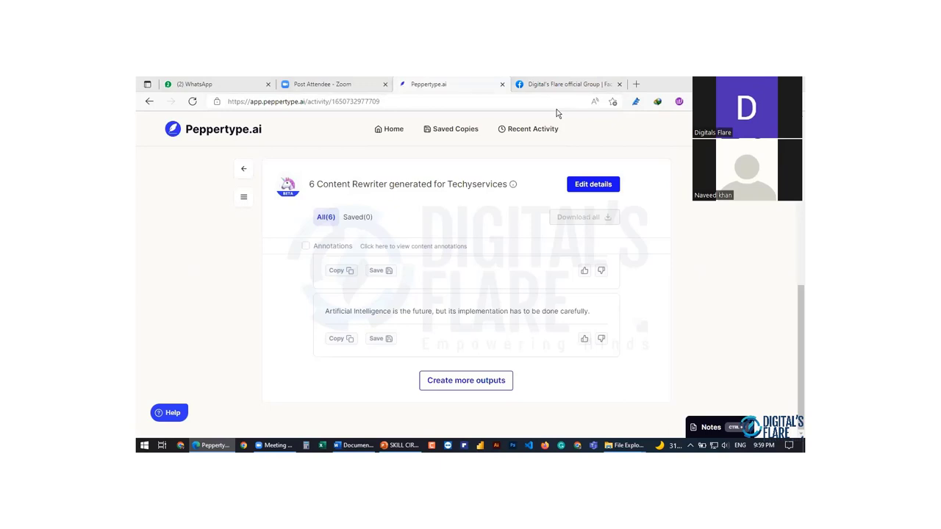
left_click(637, 87)
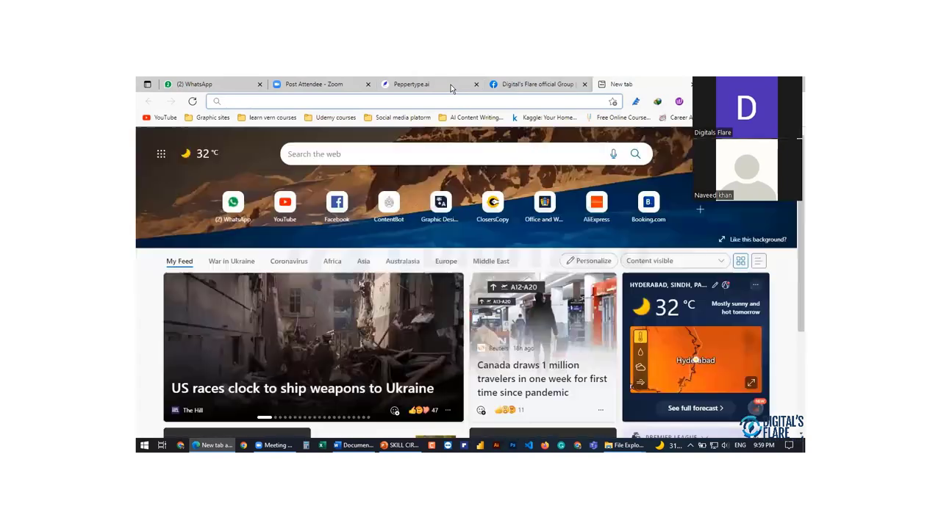
type("wordt")
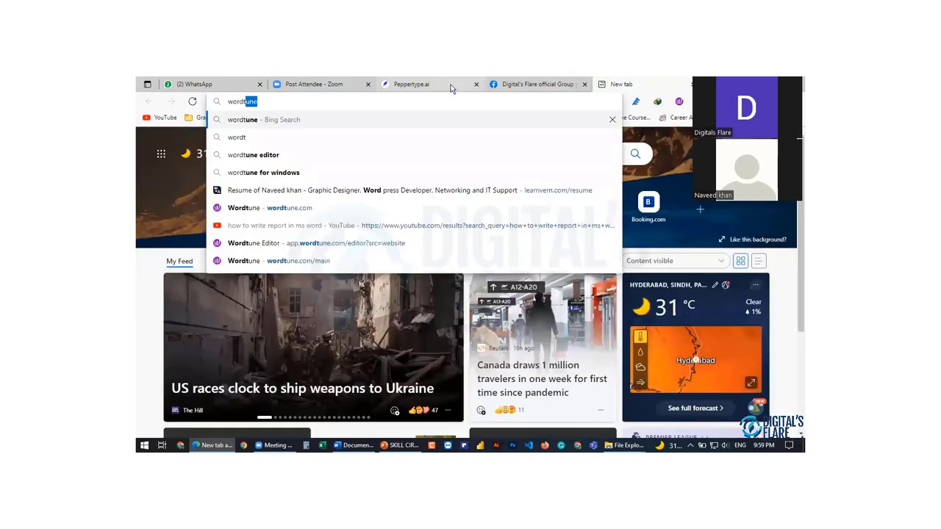
type("une")
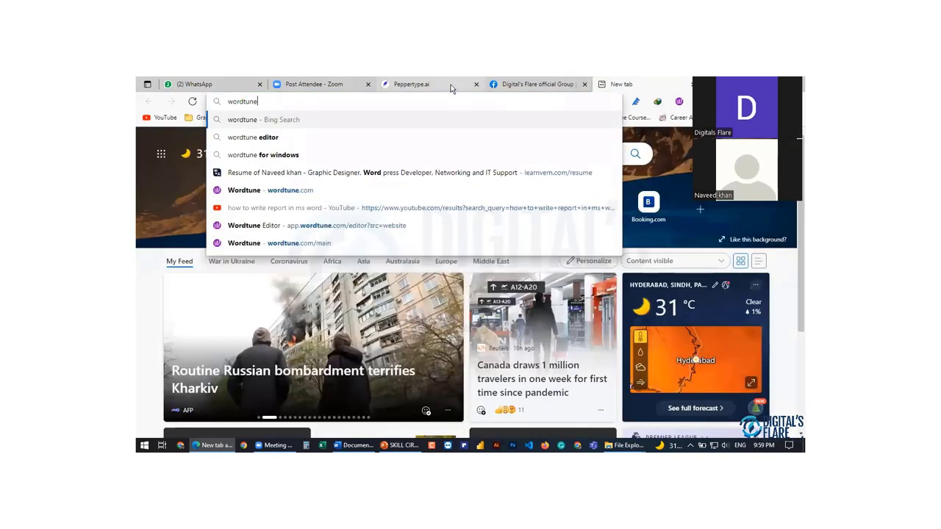
key("Return")
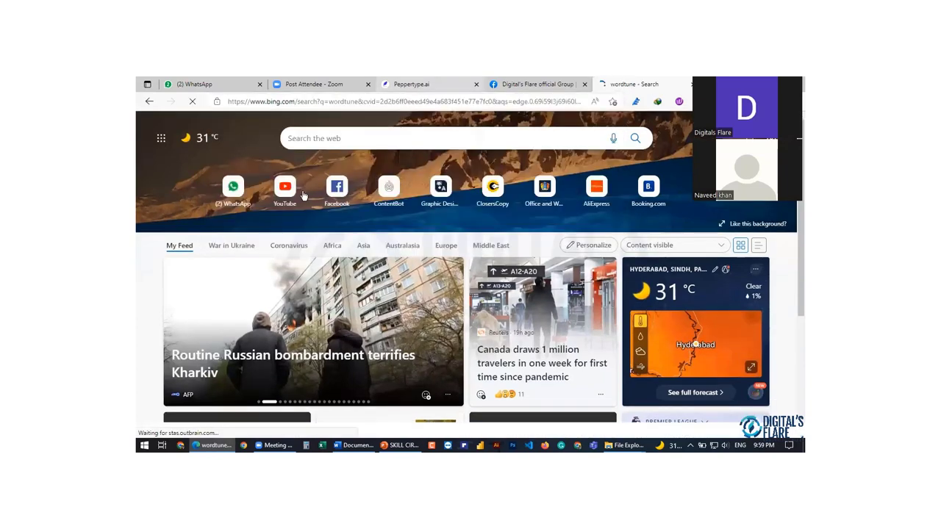
Go from the wordtune.com result to Wordtune's online editor and select its sample text.
left_click(300, 202)
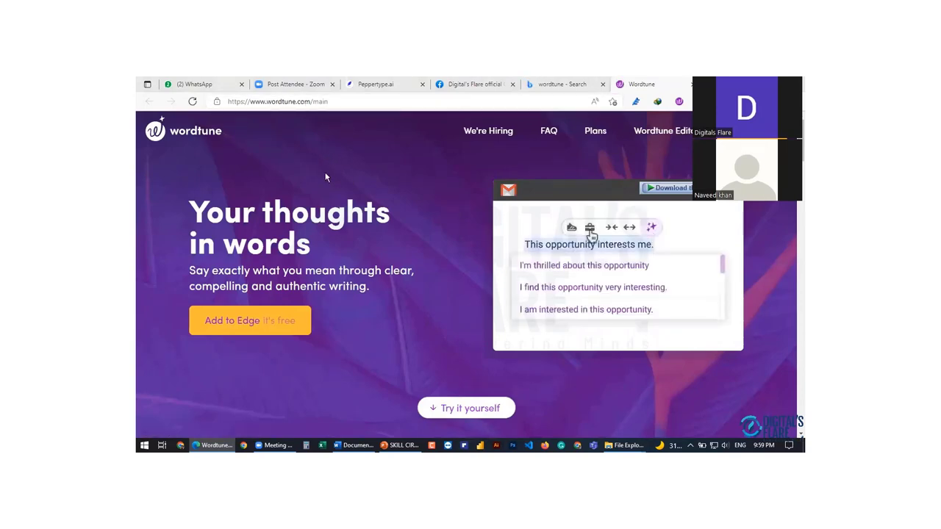
scroll(397, 250, "down", 1)
scroll(400, 250, "down", 5)
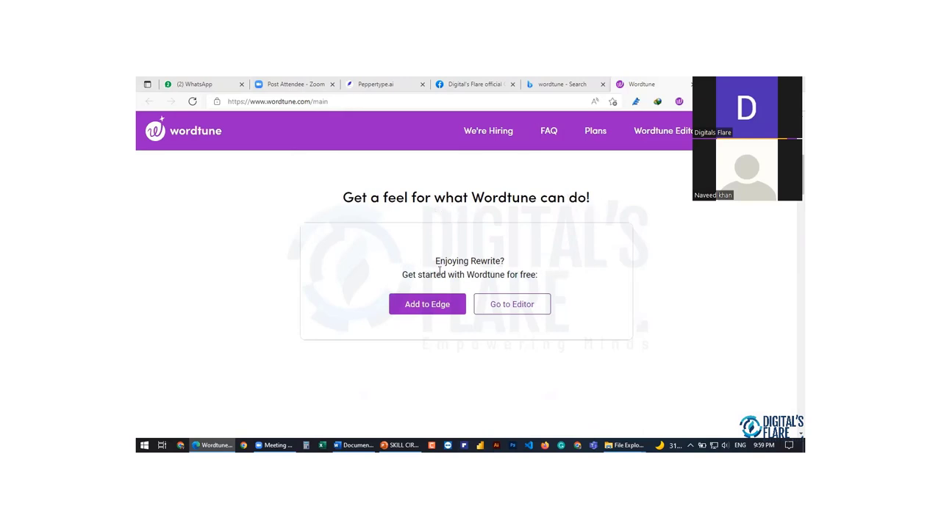
left_click(518, 310)
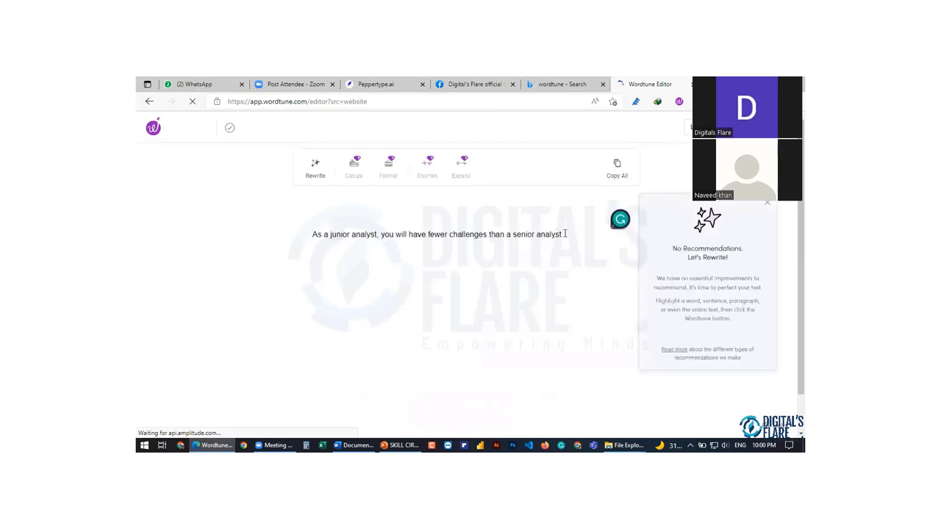
key("ctrl+a")
key("ctrl+c")
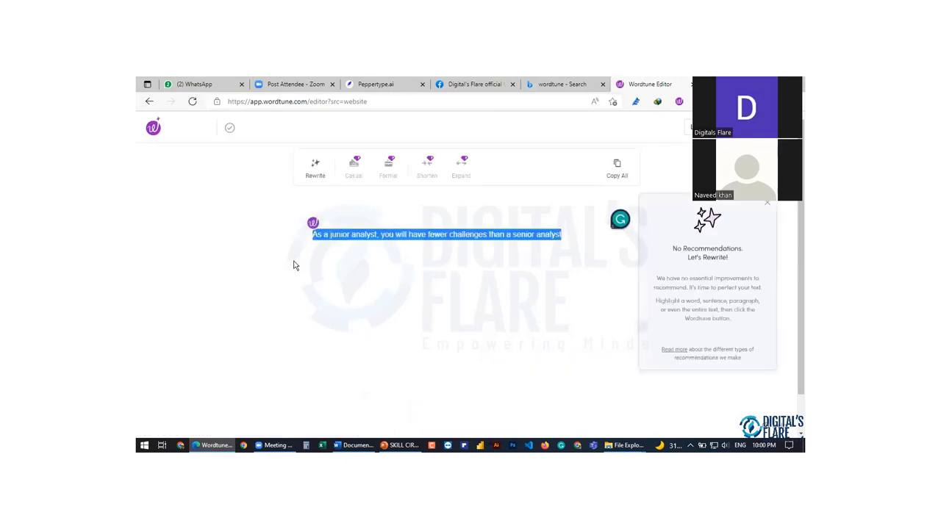
Replace Wordtune's sample sentence with the pasted junior-analyst sentence.
key("BackSpace")
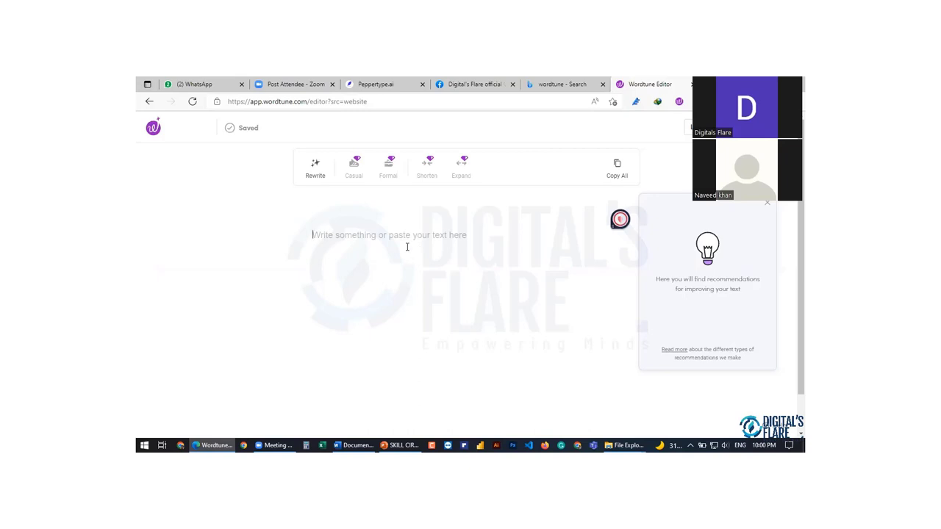
key("ctrl+v")
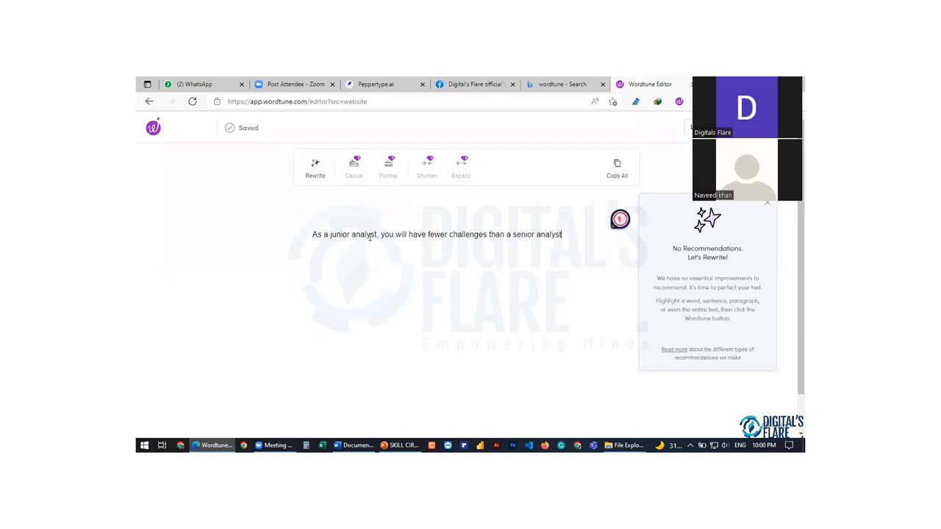
Apply Wordtune's rewrite 'In comparison to senior analysts, junior analysts face fewer challenges'.
left_click(315, 168)
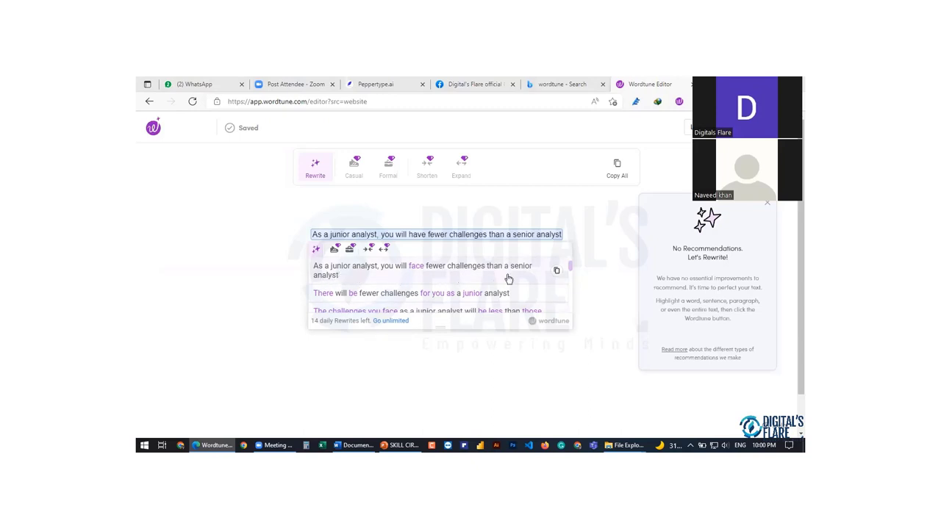
scroll(390, 289, "down", 2)
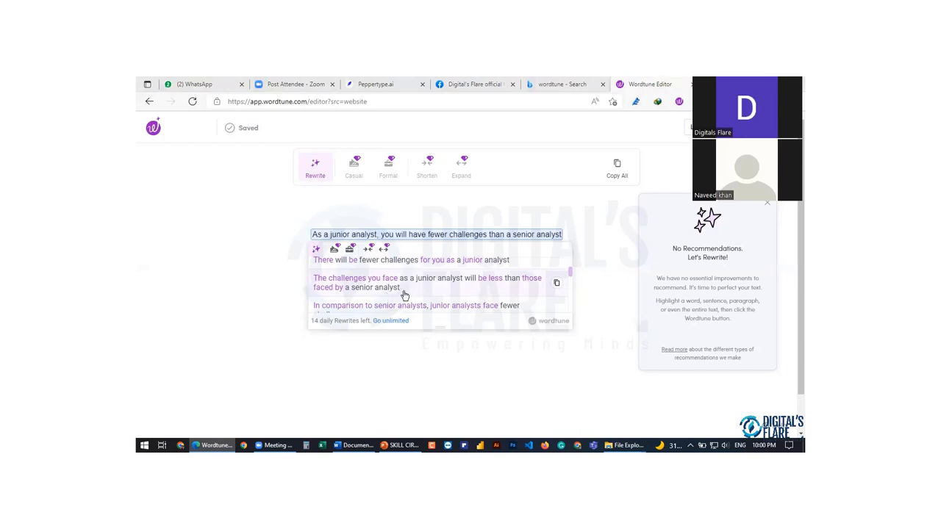
scroll(353, 302, "down", 1)
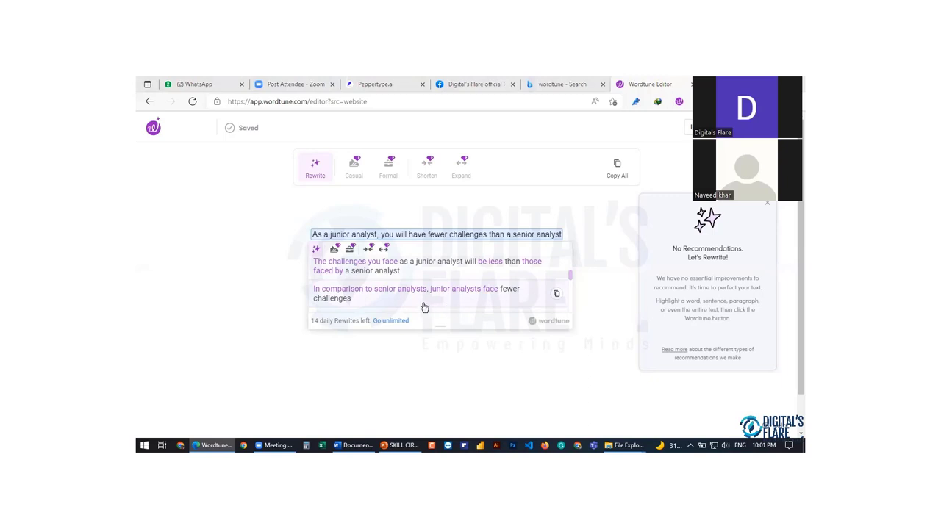
left_click(447, 292)
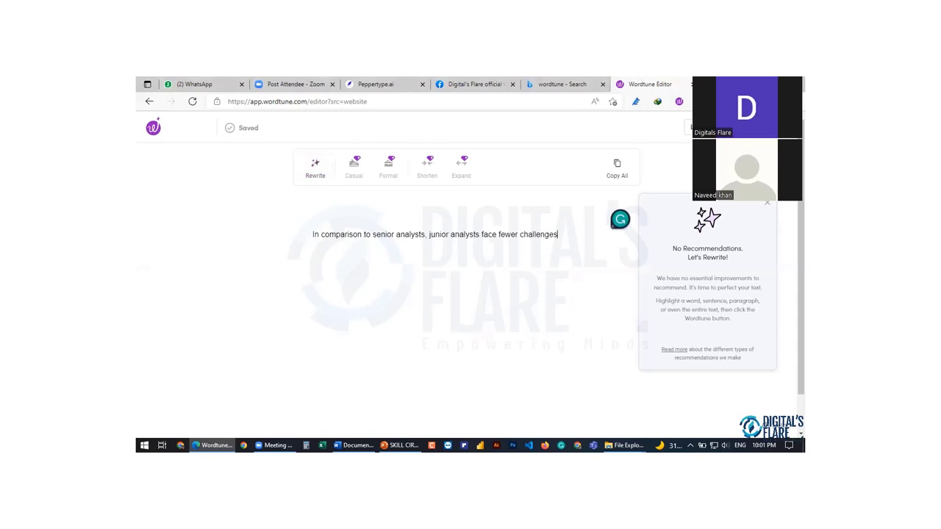
Run a Bing search for 'quilbot' in a new Edge tab.
key("ctrl+t")
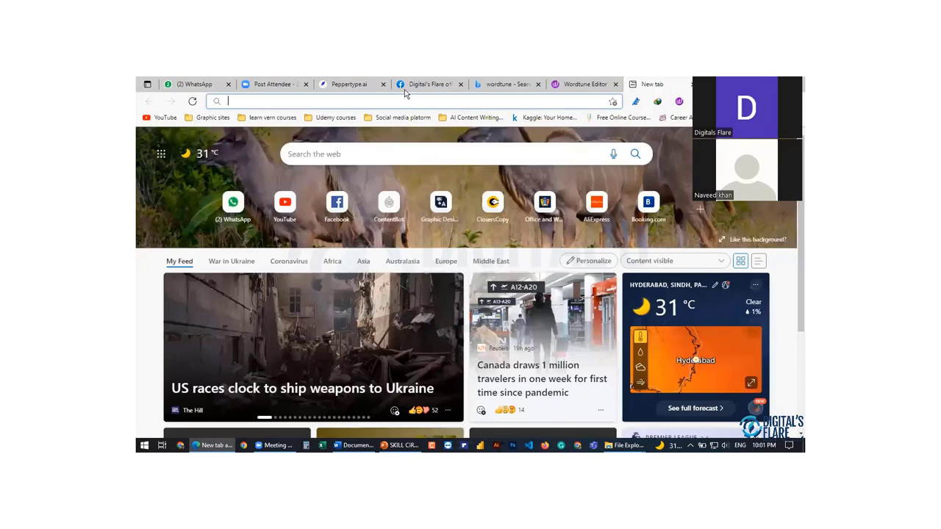
type("quilbot")
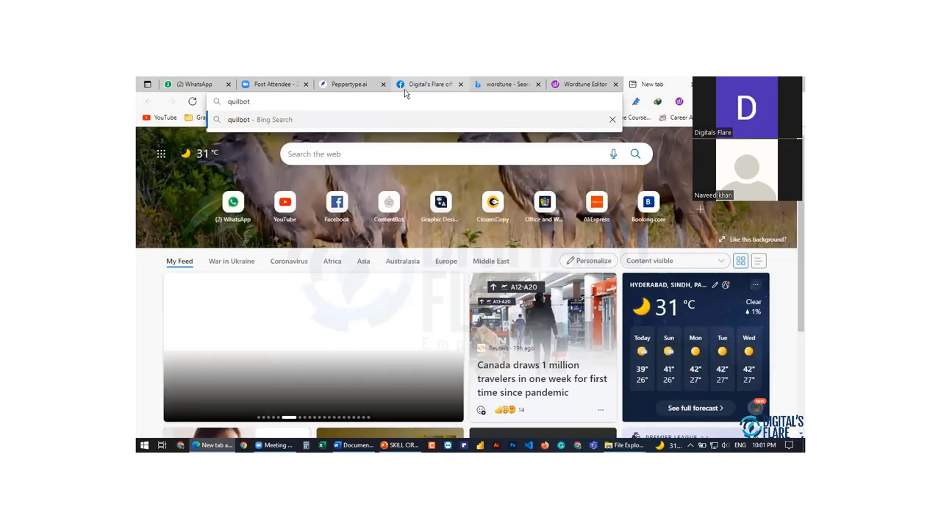
key("Return")
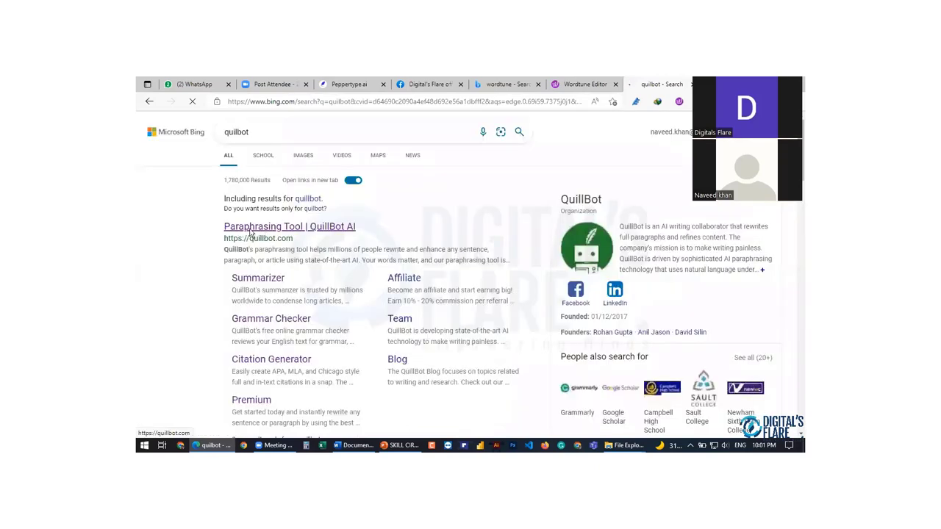
Open QuillBot's Paraphrasing Tool and swap its sample text for the pasted junior-analyst sentence.
left_click(249, 233)
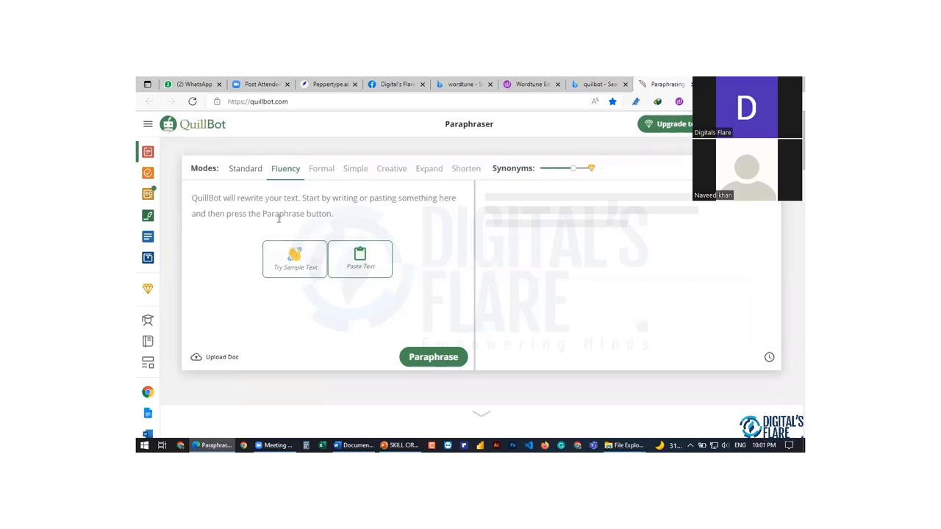
left_click(297, 256)
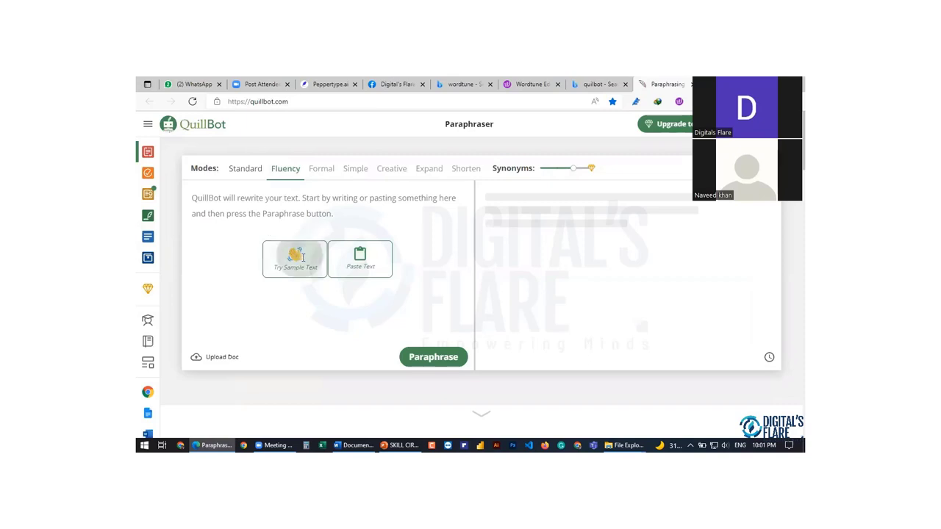
left_click_drag(301, 220, 189, 195)
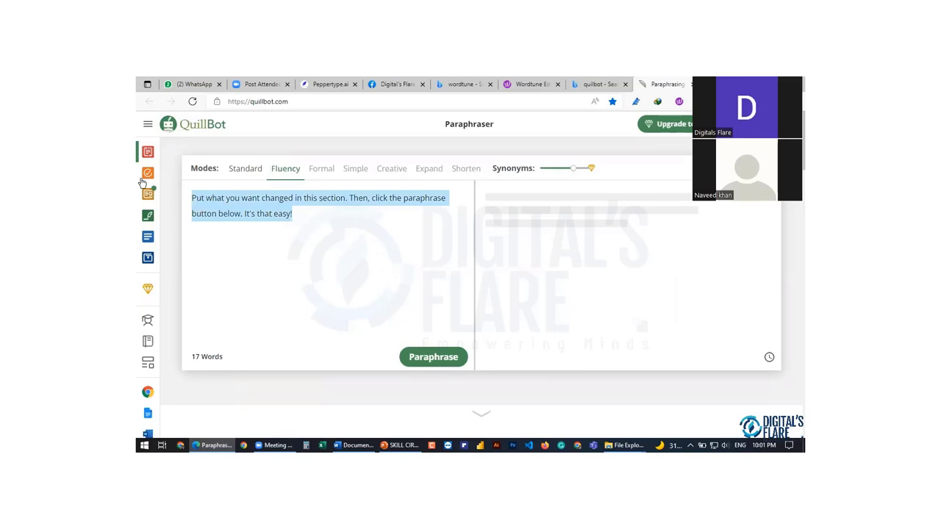
mouse_move(142, 182)
key("BackSpace")
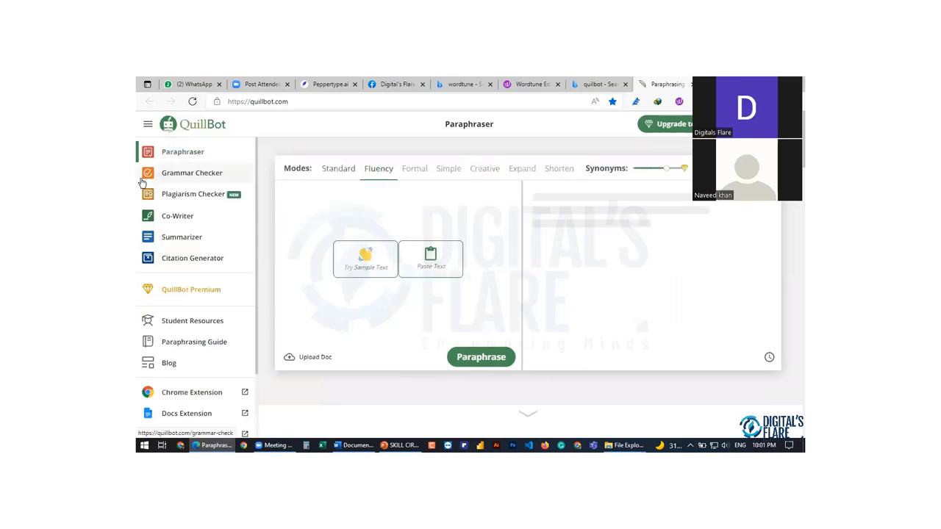
key("ctrl+v")
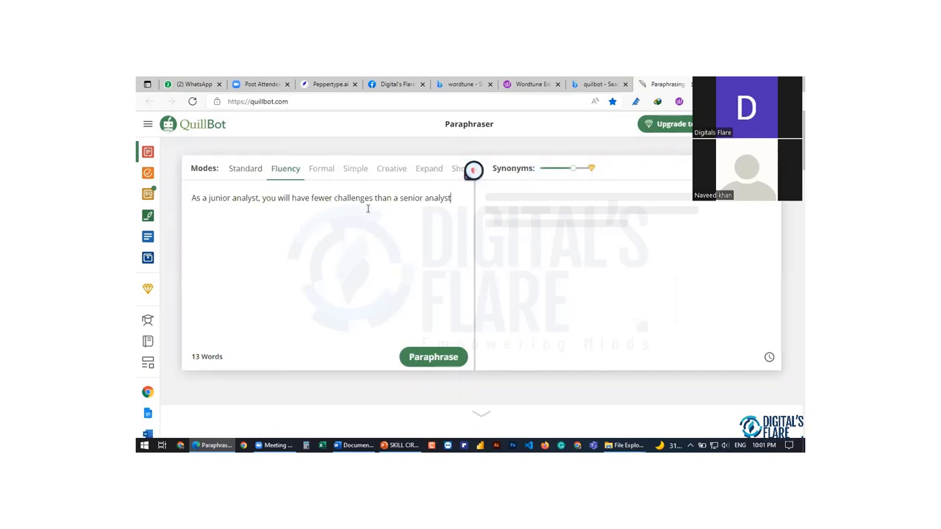
Paraphrase in Fluency mode, rephrase to 'As a junior analyst, you will face fewer problems…', then select the input.
left_click(426, 365)
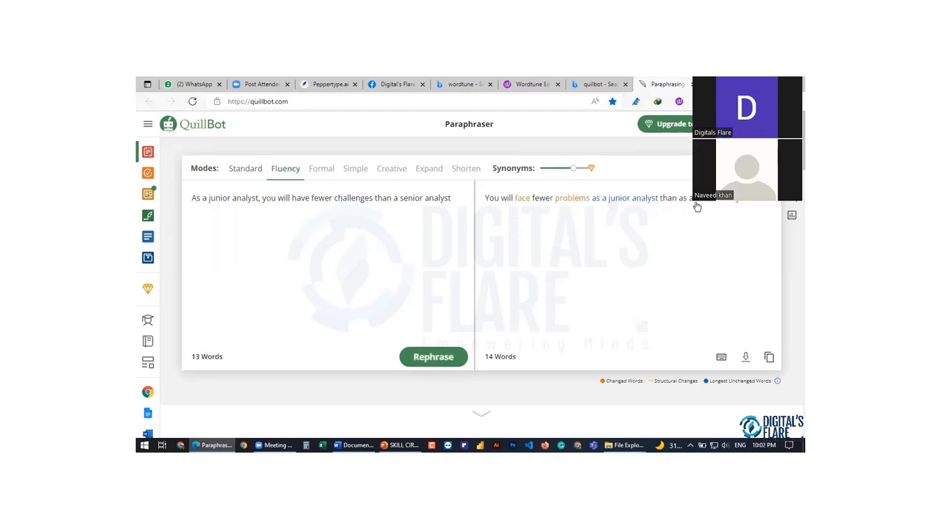
left_click(428, 359)
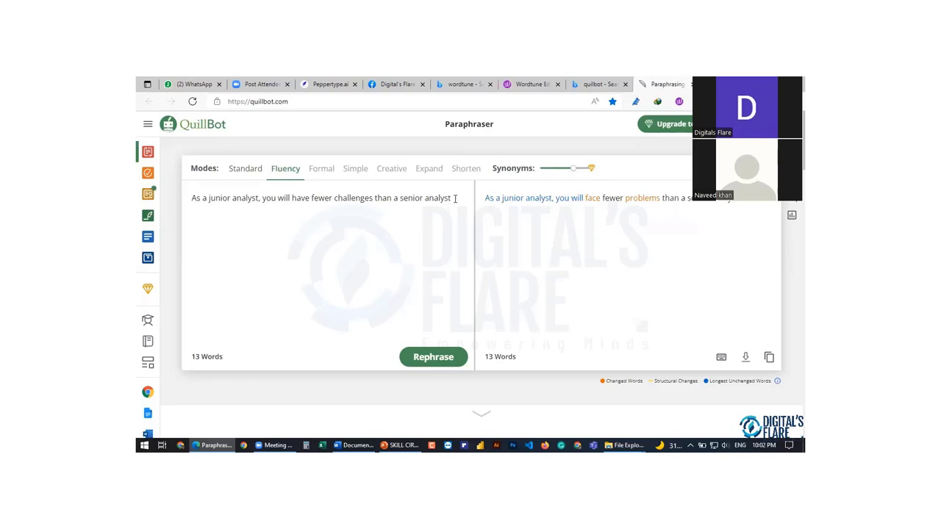
left_click_drag(451, 197, 178, 194)
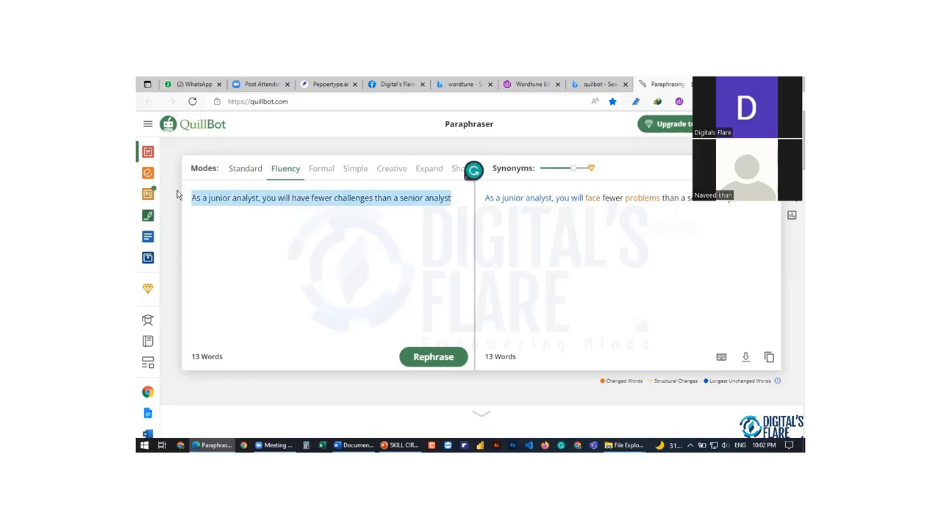
Clear the paraphraser input, copy Peppertype's first rewritten paragraph, and close the QuillBot paraphraser tab.
key("BackSpace")
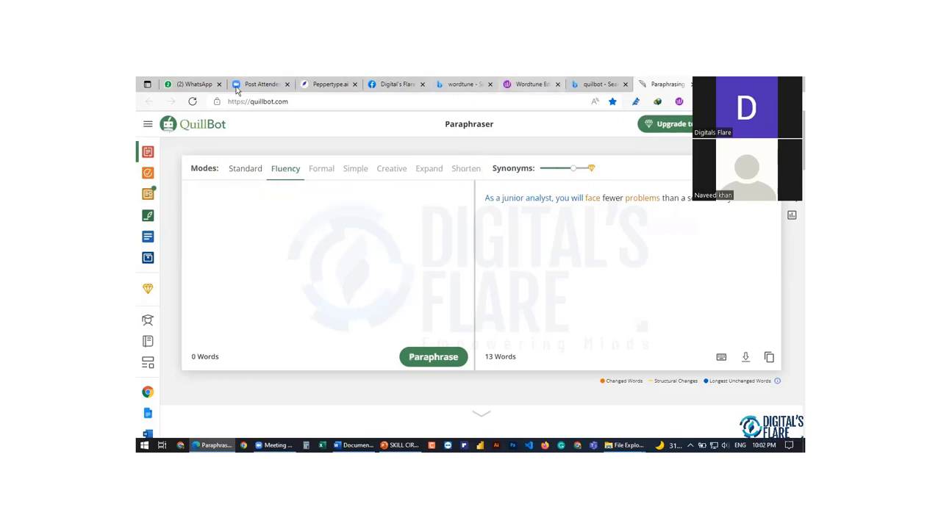
left_click(333, 86)
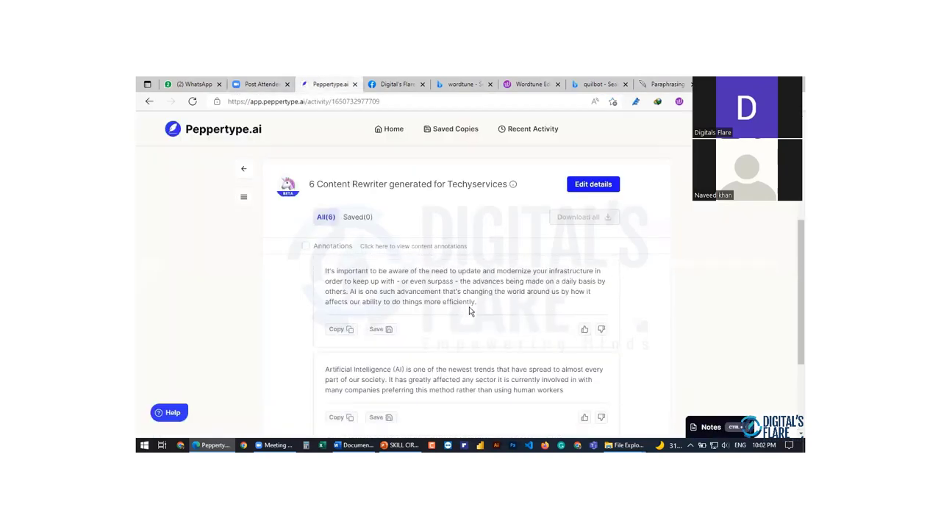
left_click(337, 329)
left_click(685, 85)
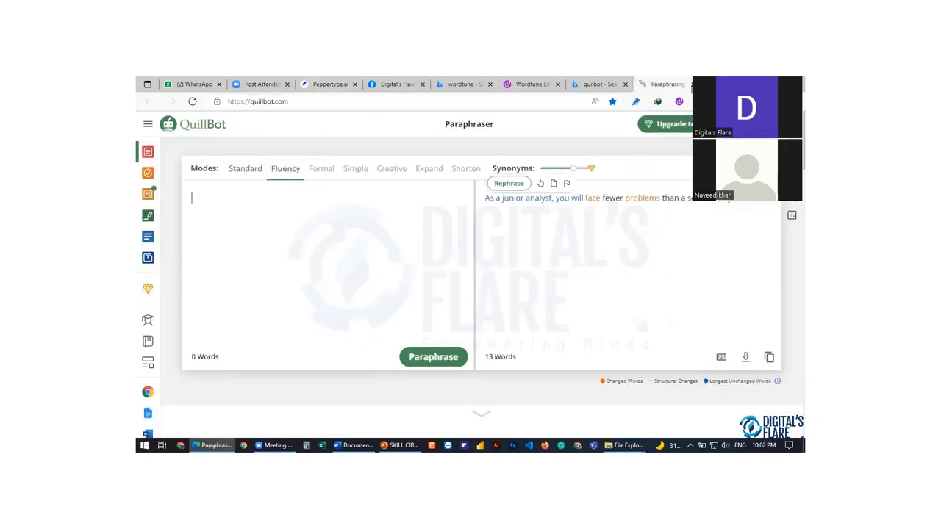
key("ctrl+w")
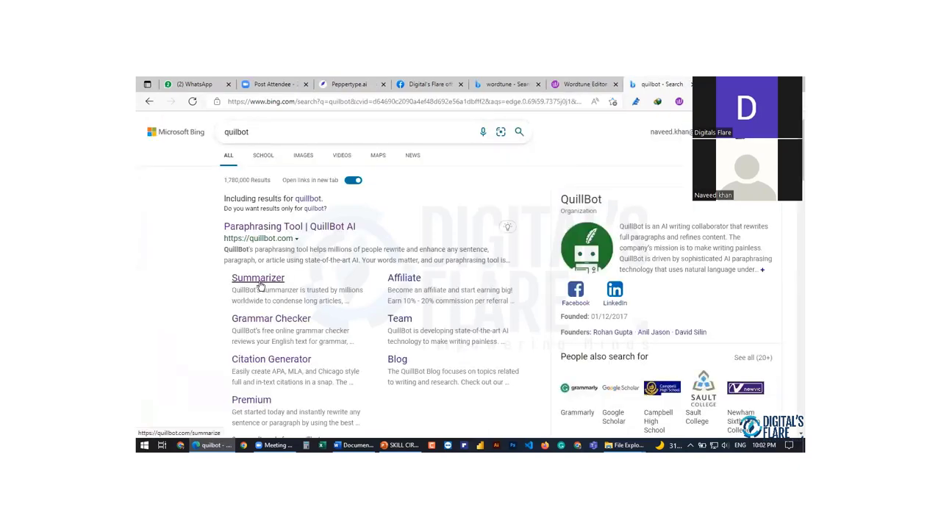
Open QuillBot's Summarizer from the results and paste the 55-word infrastructure-and-AI paragraph.
left_click(259, 283)
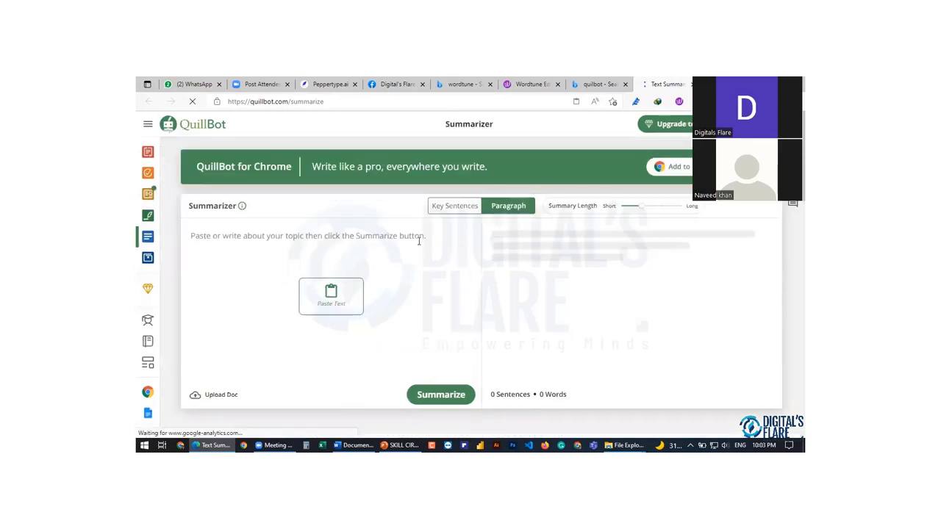
key("ctrl+v")
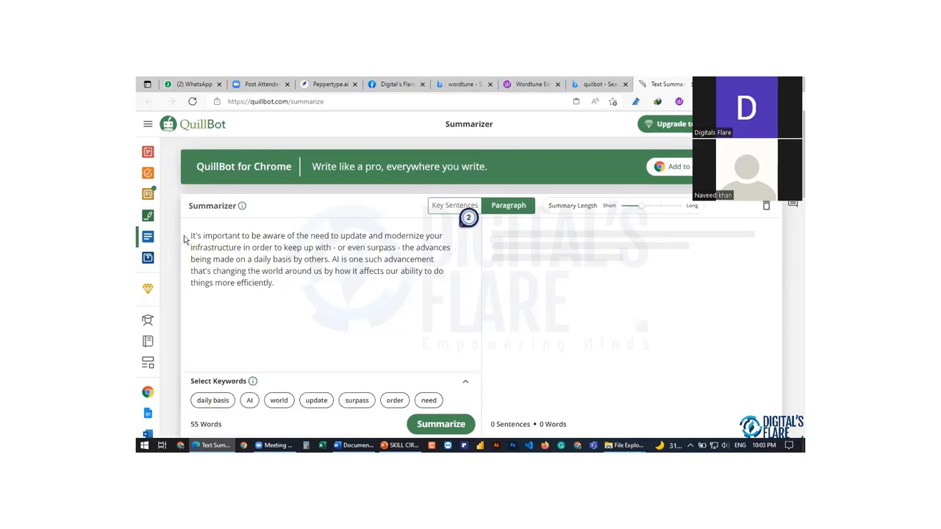
key("ctrl+a")
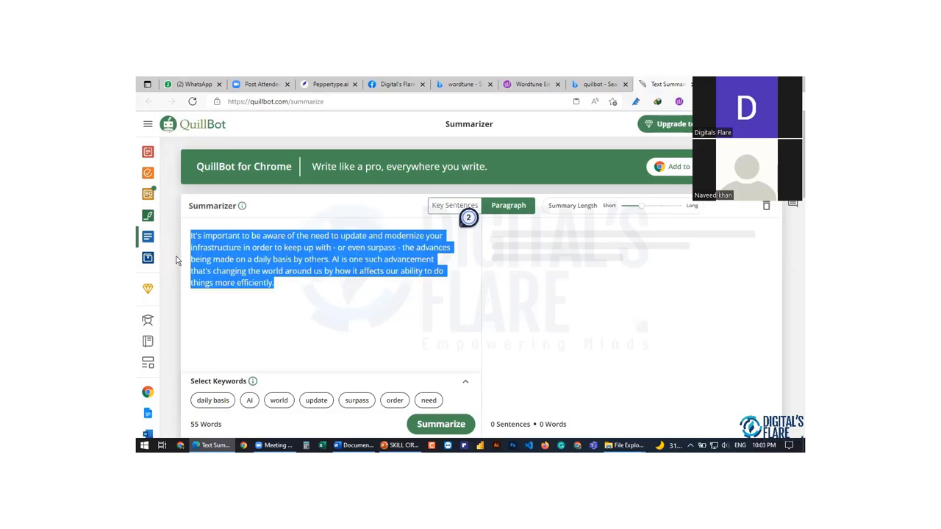
key("ctrl+v")
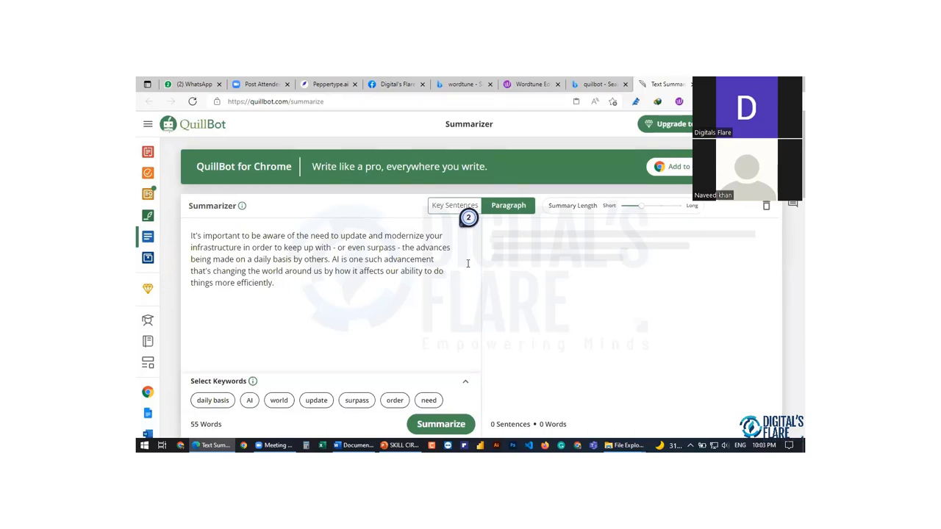
Select the summary keywords daily basis, AI, world, update and surpass.
left_click(221, 400)
left_click(214, 401)
left_click(356, 400)
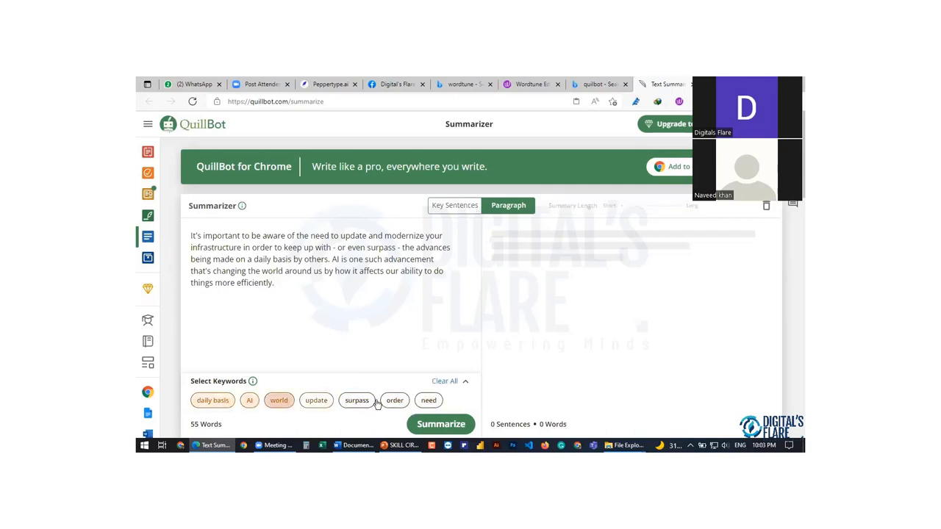
left_click(438, 401)
Summarize the paragraph into a 3-sentence, 74-word summary.
scroll(451, 400, "down", 1)
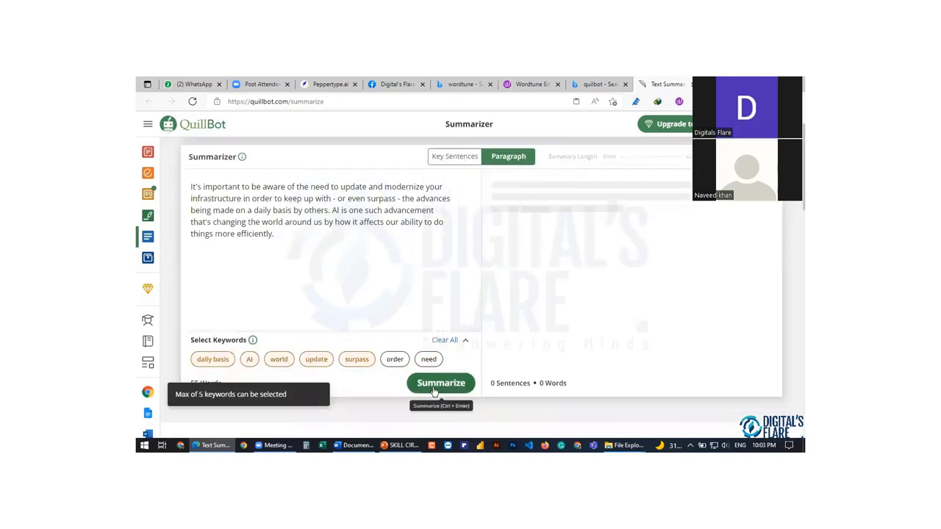
left_click(441, 382)
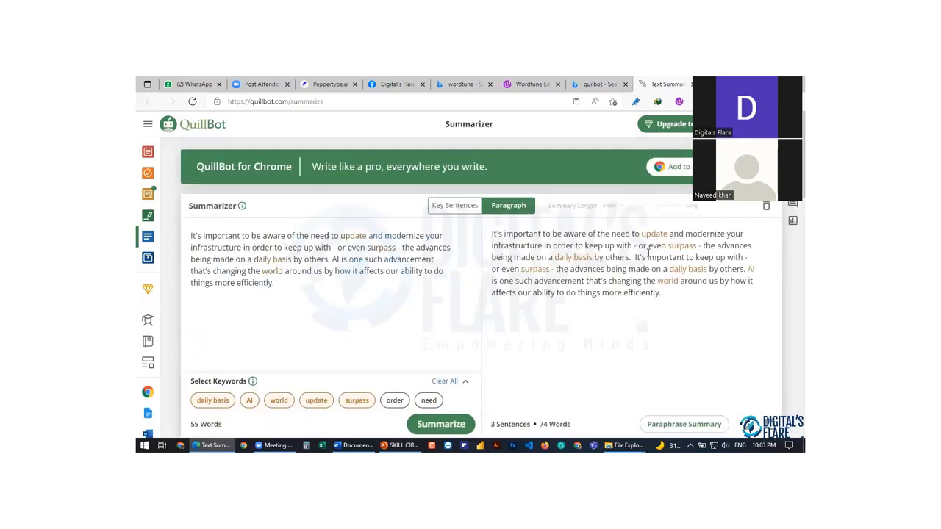
scroll(645, 254, "down", 1)
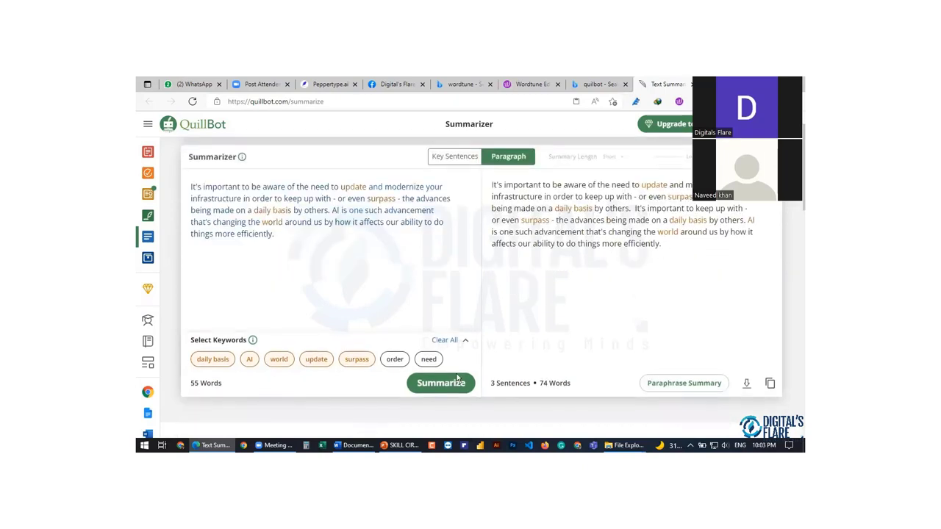
left_click(441, 383)
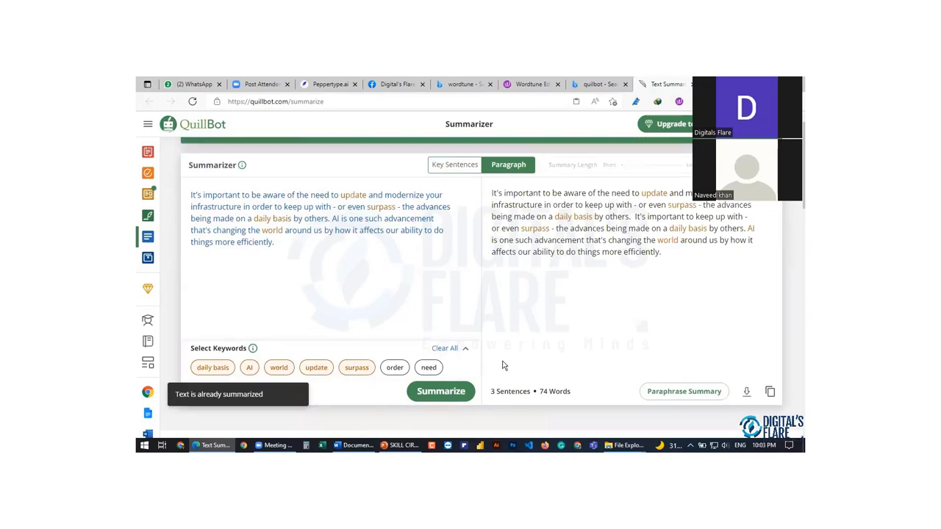
scroll(509, 361, "up", 1)
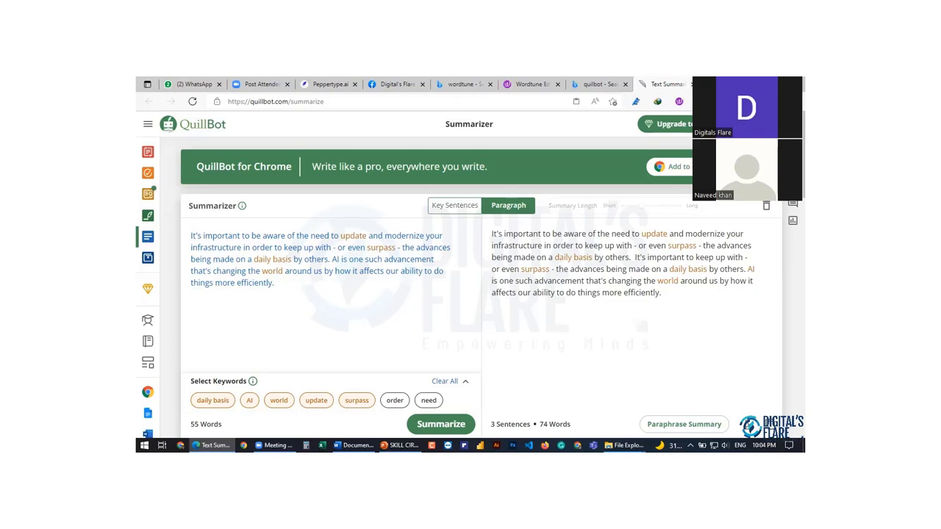
Open a new tab, glance at the Wordtune extension's options, then return to WhatsApp Web.
key("ctrl+t")
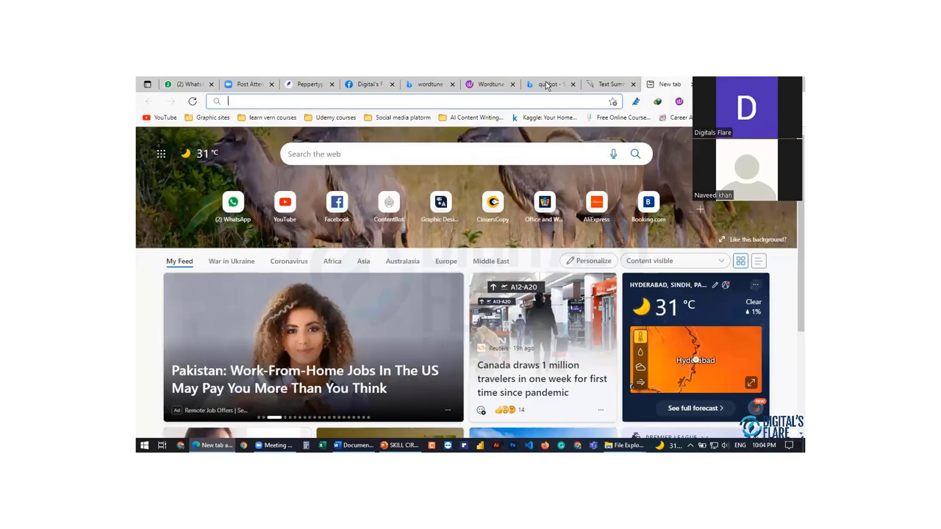
left_click(679, 101)
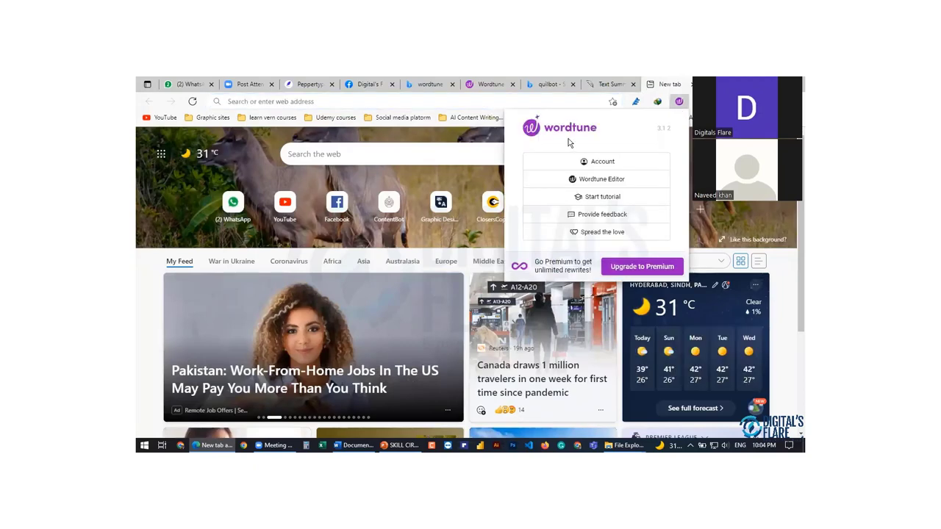
left_click(679, 103)
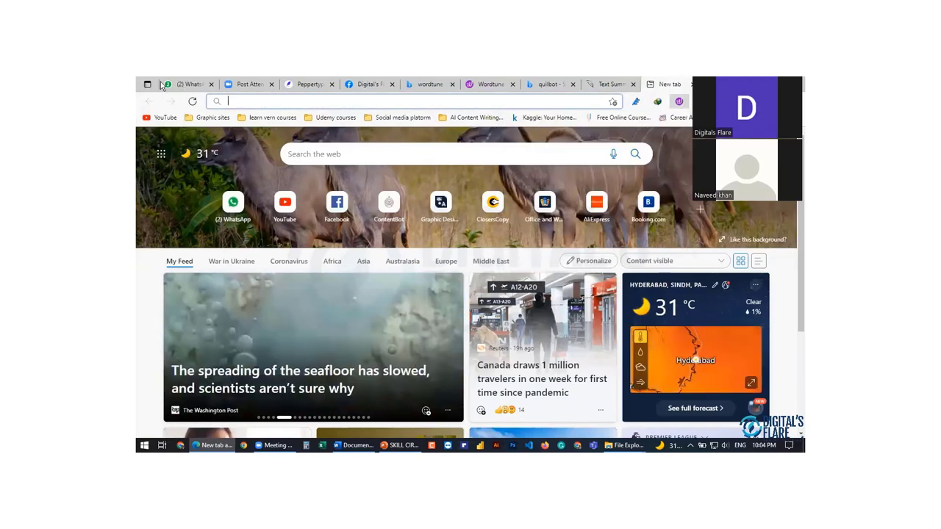
left_click(184, 84)
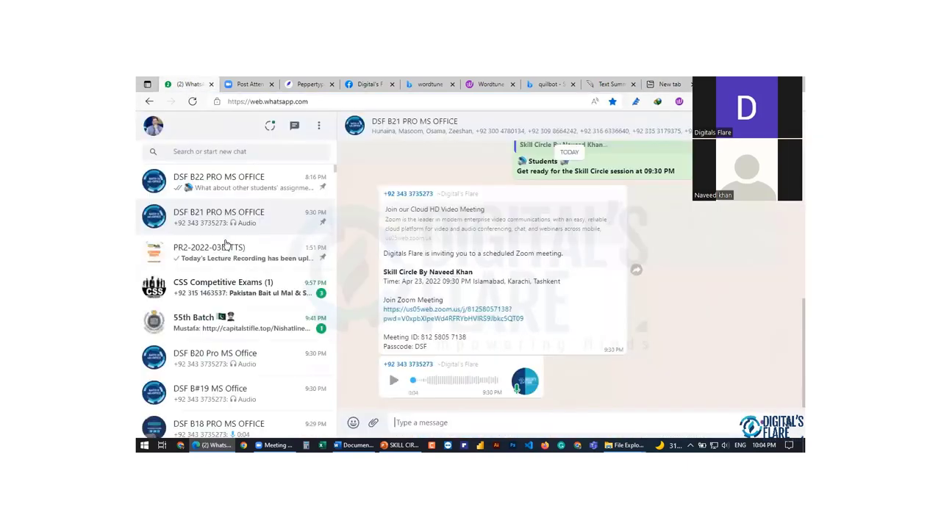
In the DSF B20 Pro MS Office group, draft 'Students todays is last day for assignment submission' and select it.
scroll(230, 268, "down", 2)
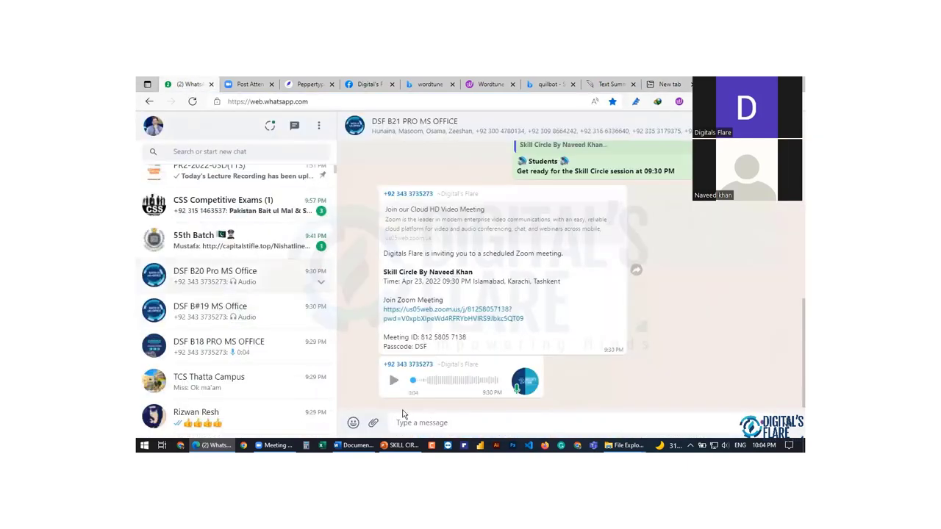
left_click(230, 274)
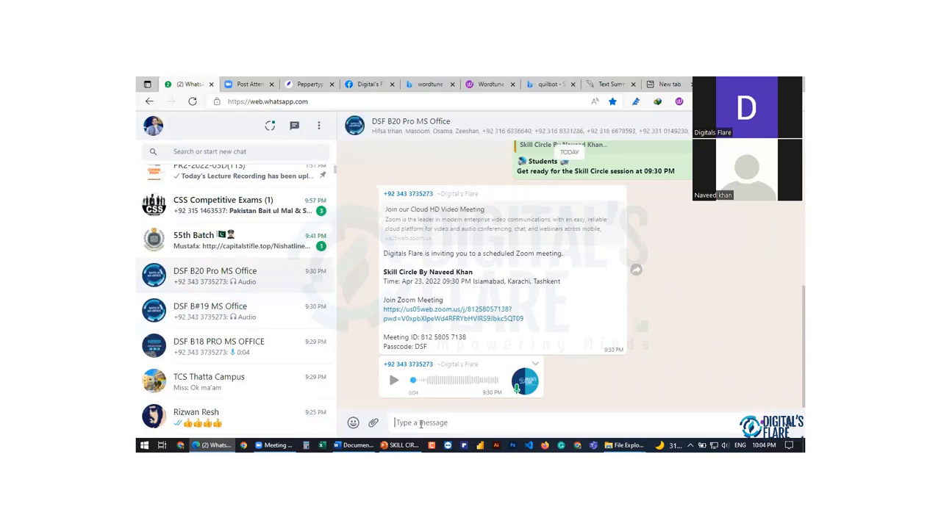
type("S")
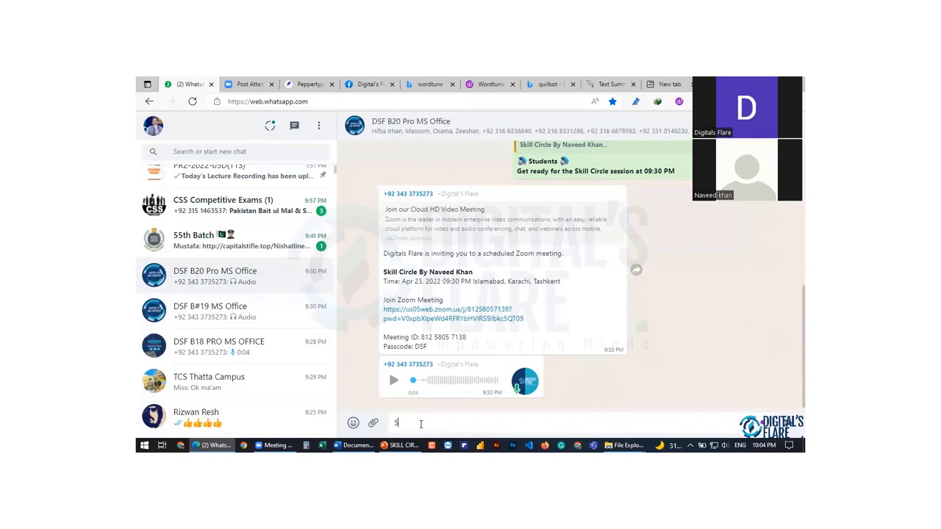
type("k")
type("udents toda")
type("ys is")
type(" last day ")
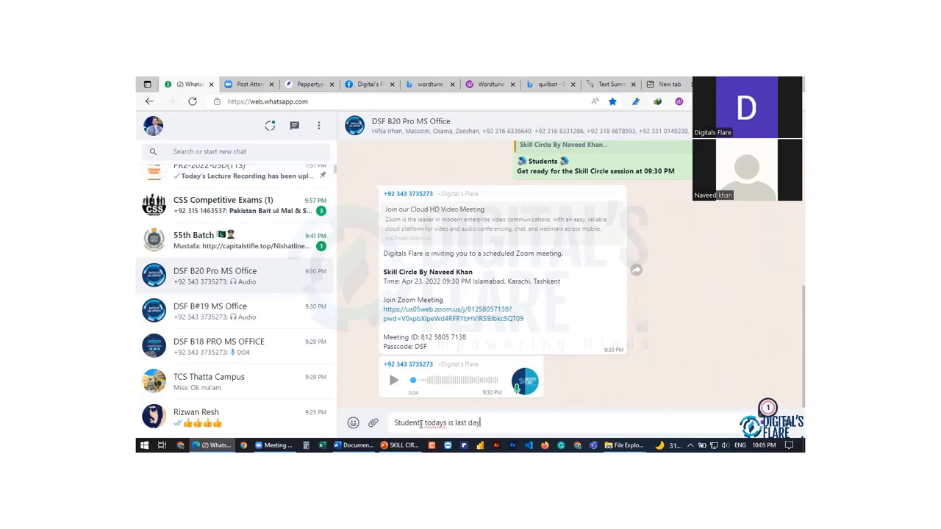
type("assign")
type("ment s")
type("ubmi")
type("ssion")
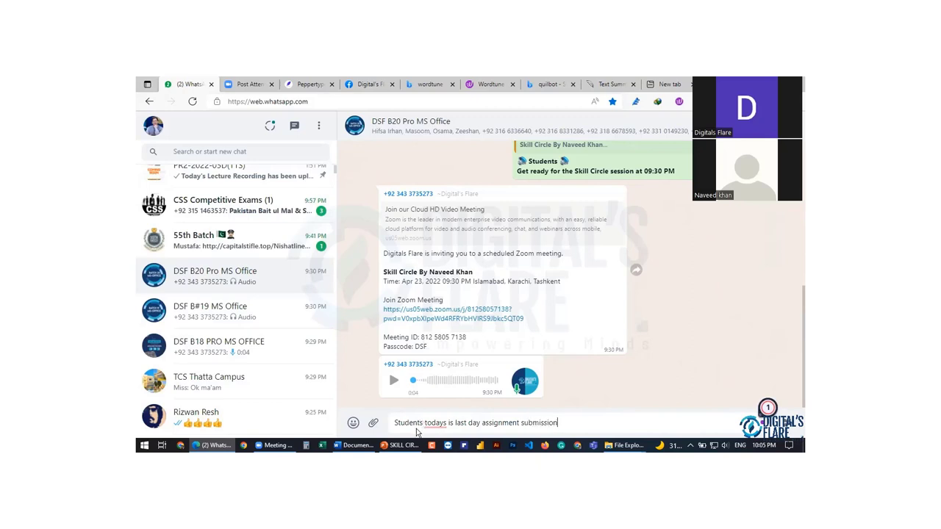
mouse_move(543, 427)
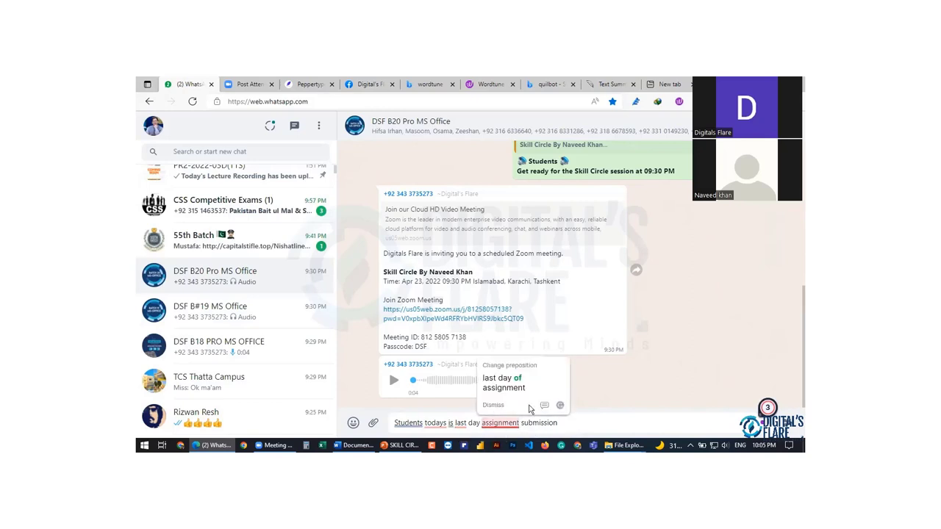
type("for")
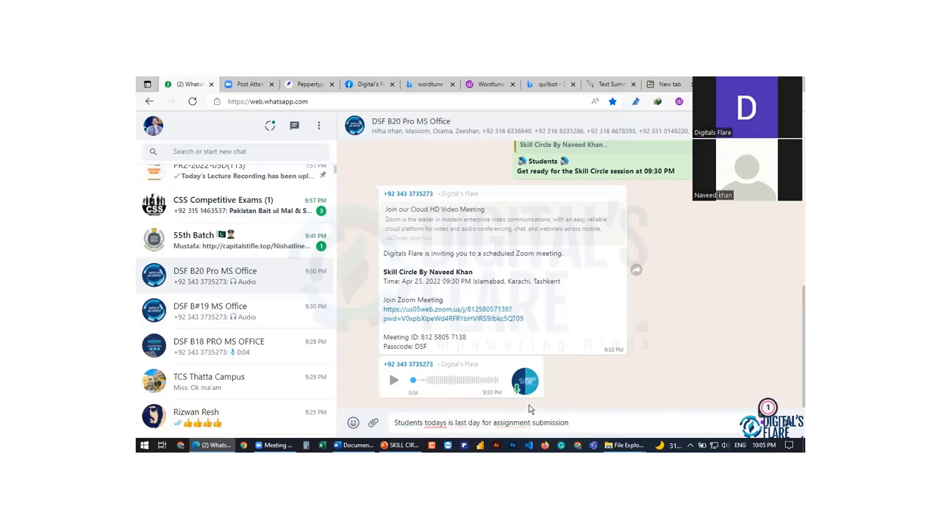
left_click_drag(571, 423, 389, 422)
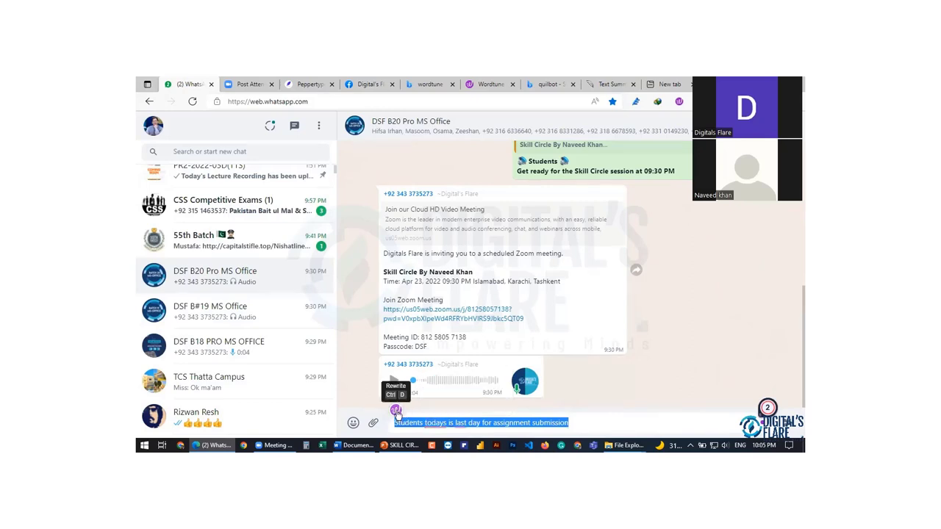
Run Wordtune Rewrite on the draft and apply 'Students, today is the last day to turn in assignments'.
left_click(396, 410)
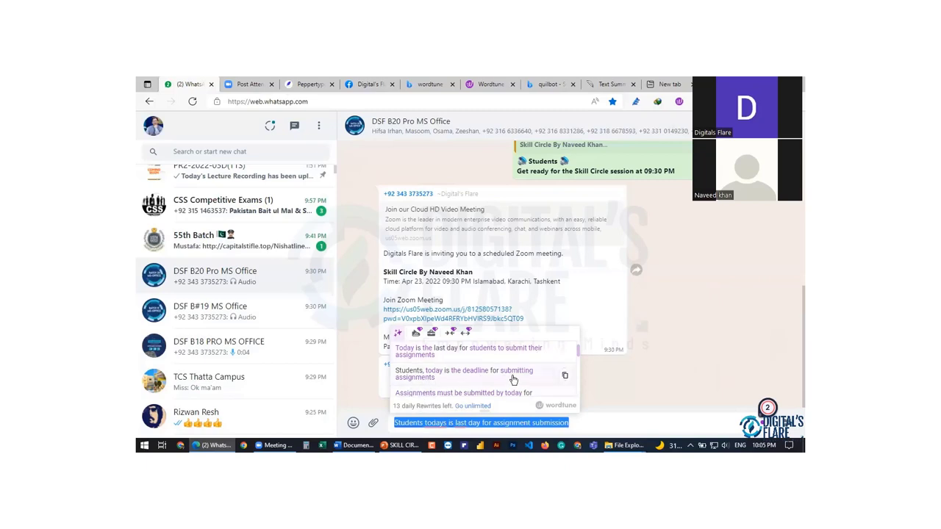
scroll(485, 383, "down", 2)
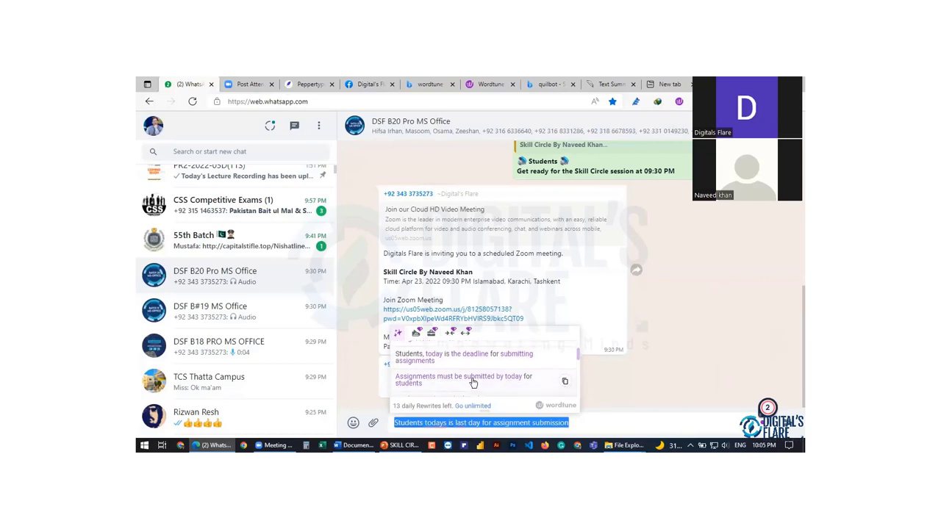
scroll(474, 382, "down", 1)
scroll(470, 382, "down", 1)
scroll(432, 383, "down", 1)
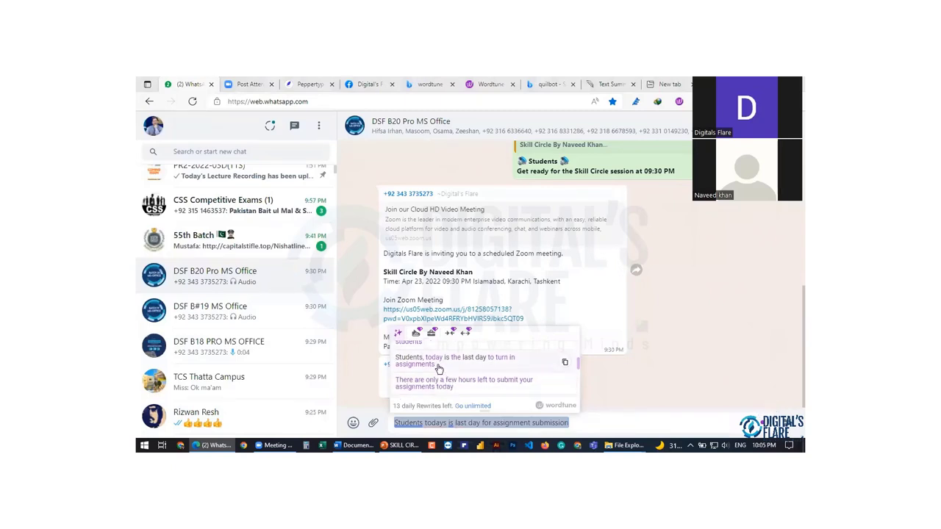
scroll(440, 375, "down", 1)
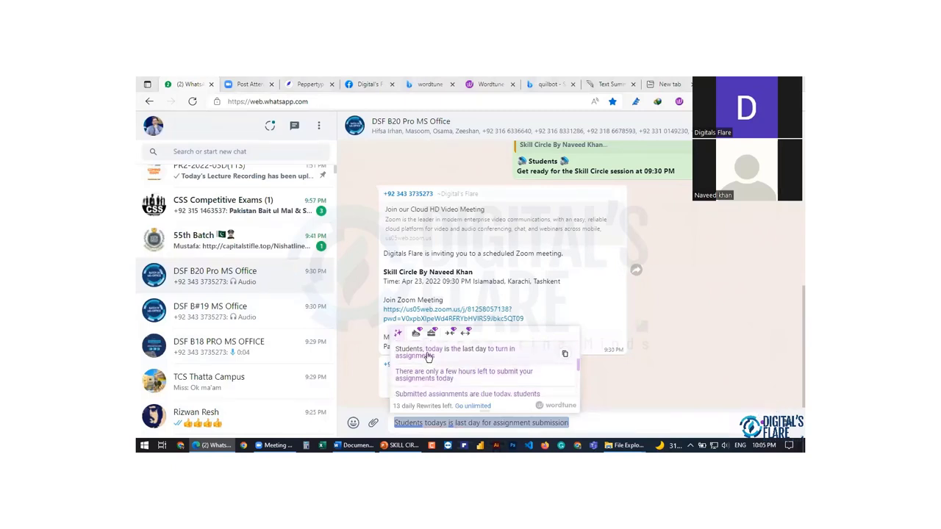
left_click(492, 354)
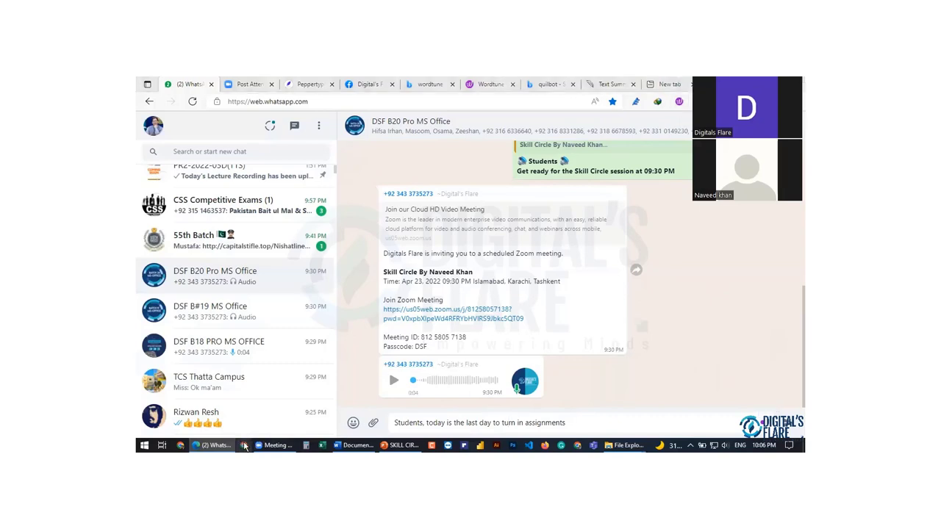
Launch Chrome with the Person 1 profile and search Google for 'chrome web store'.
left_click(245, 446)
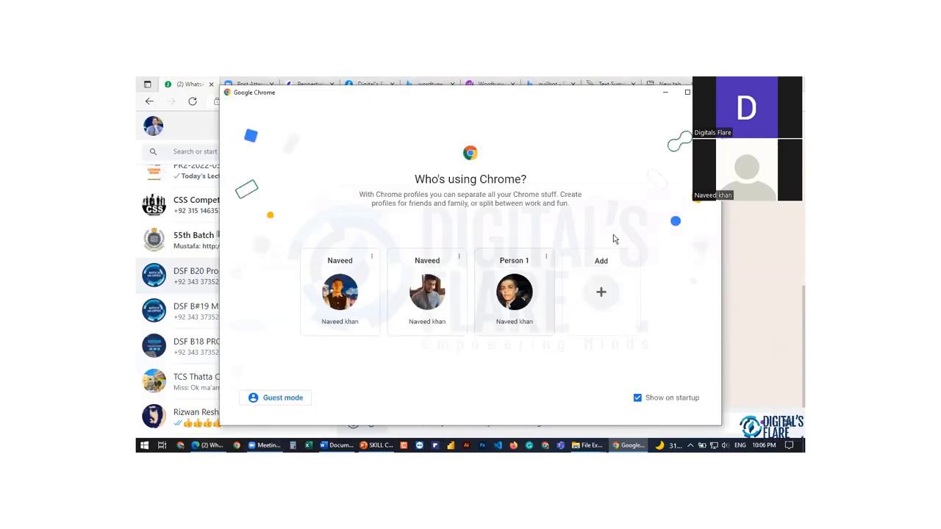
left_click(511, 298)
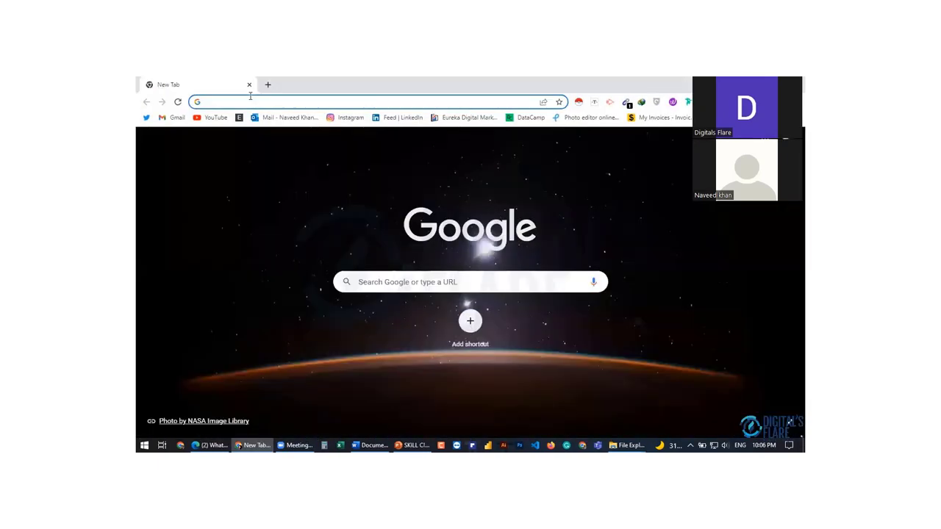
left_click(250, 100)
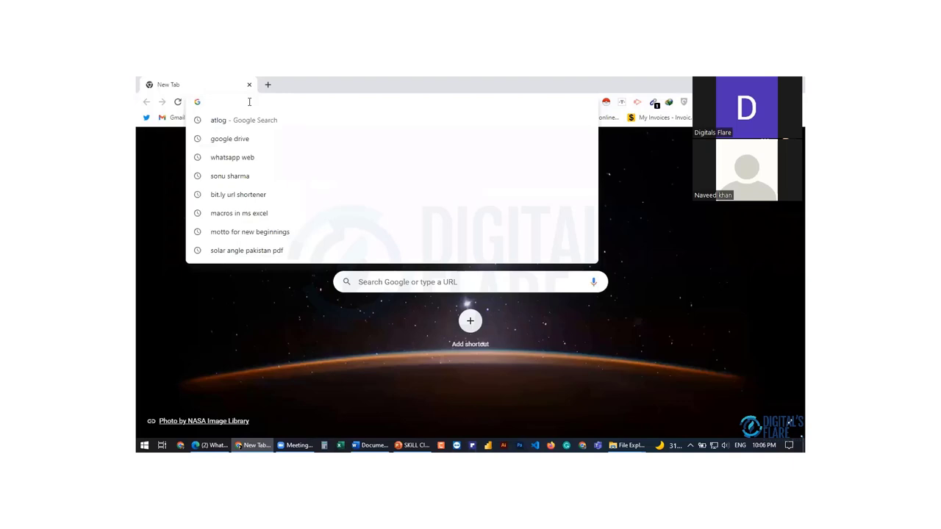
type("chonewe")
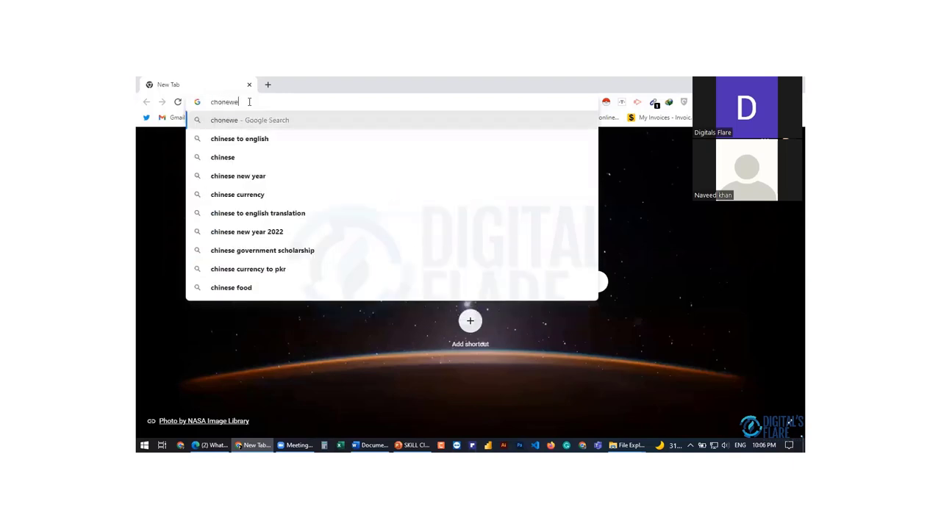
type("bstore")
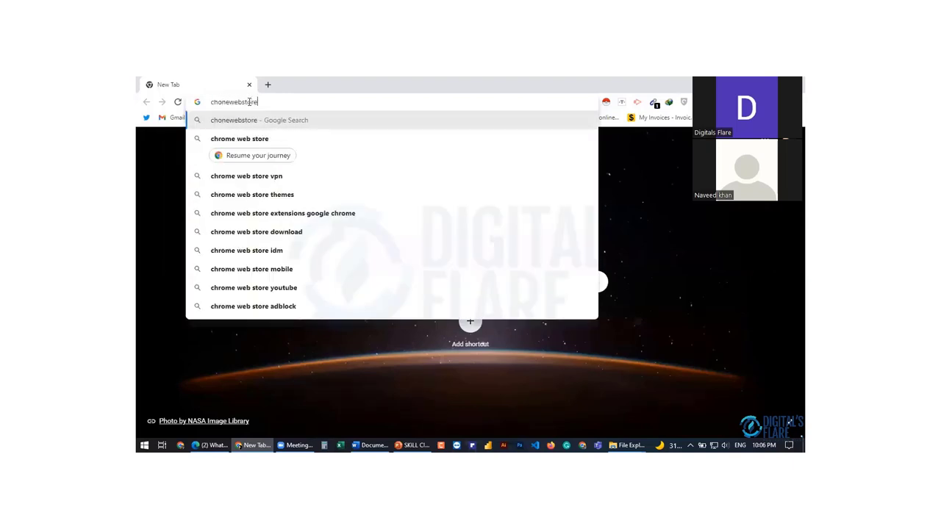
key("Down")
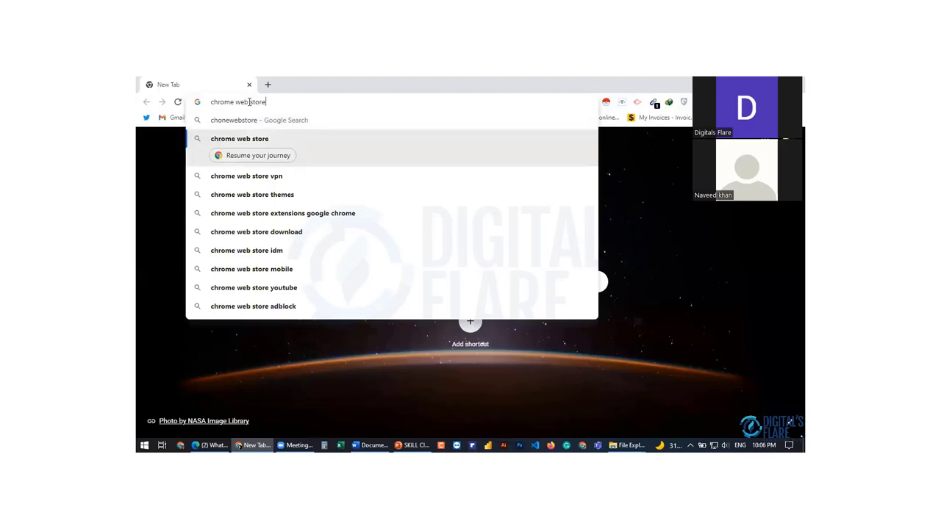
key("Return")
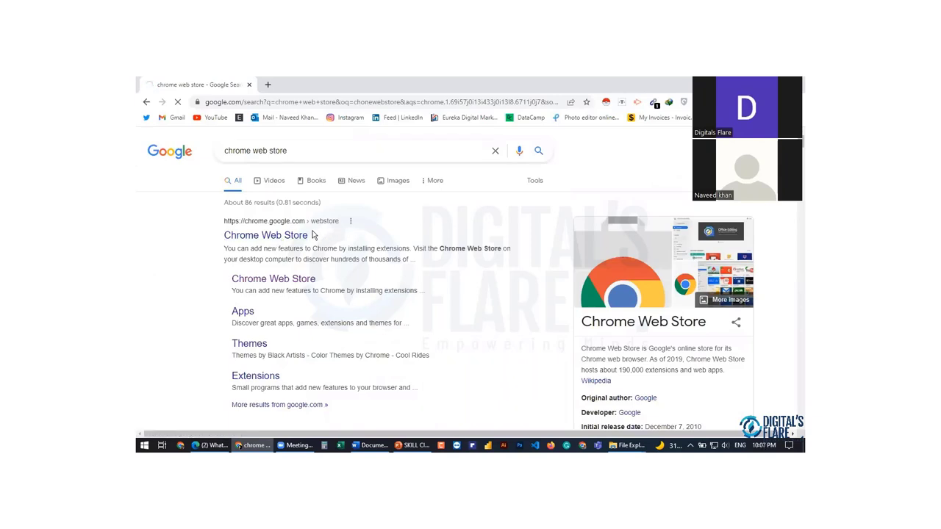
Search the Chrome Web Store for 'wordtune' and open the Wordtune - AI-powered Writing Companion page.
left_click(312, 234)
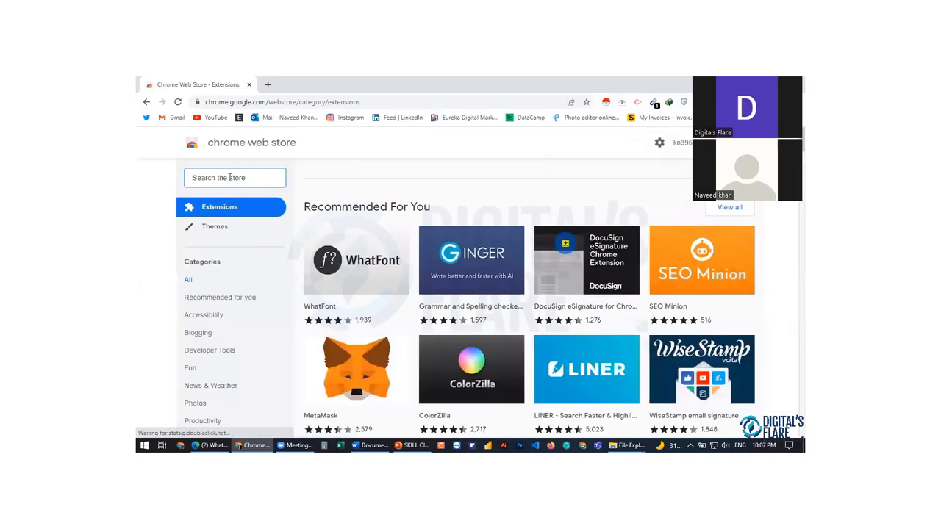
type("wordtru")
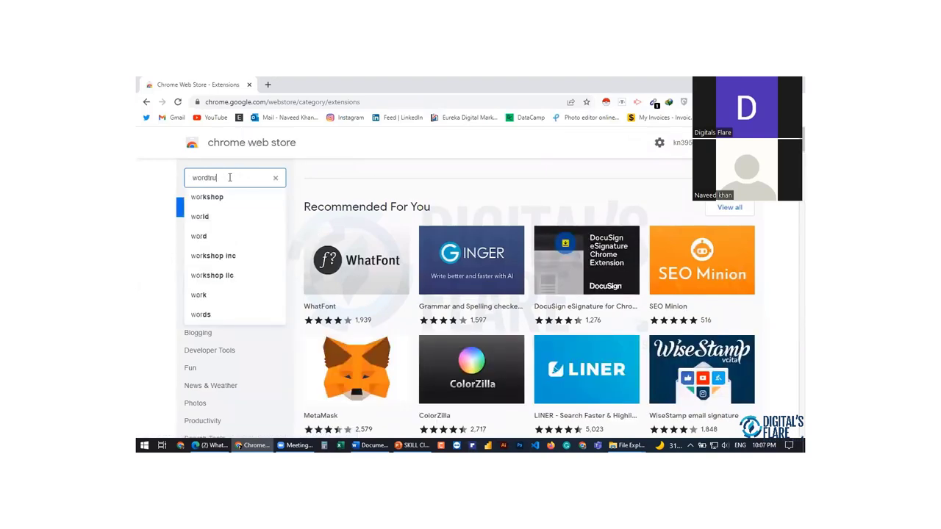
type("ne")
key("BackSpace")
key("BackSpace")
key("BackSpace")
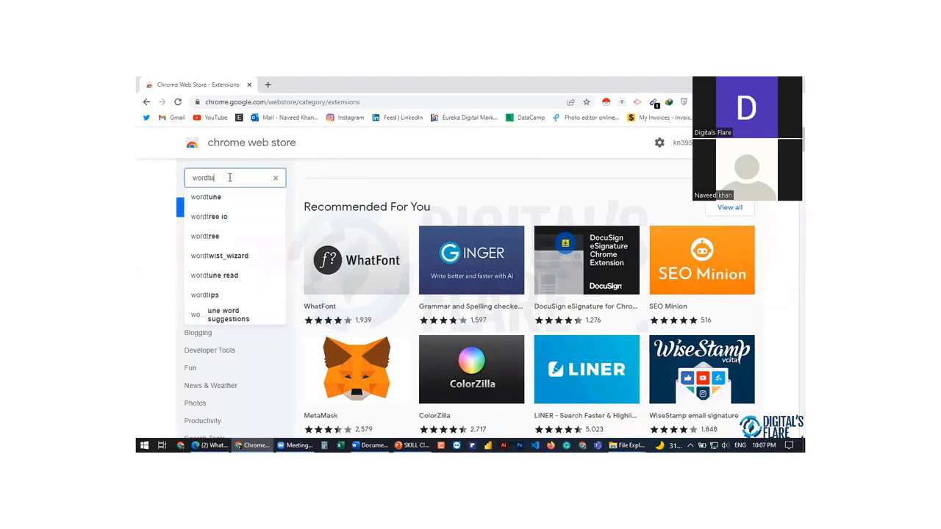
type("ne")
key("Return")
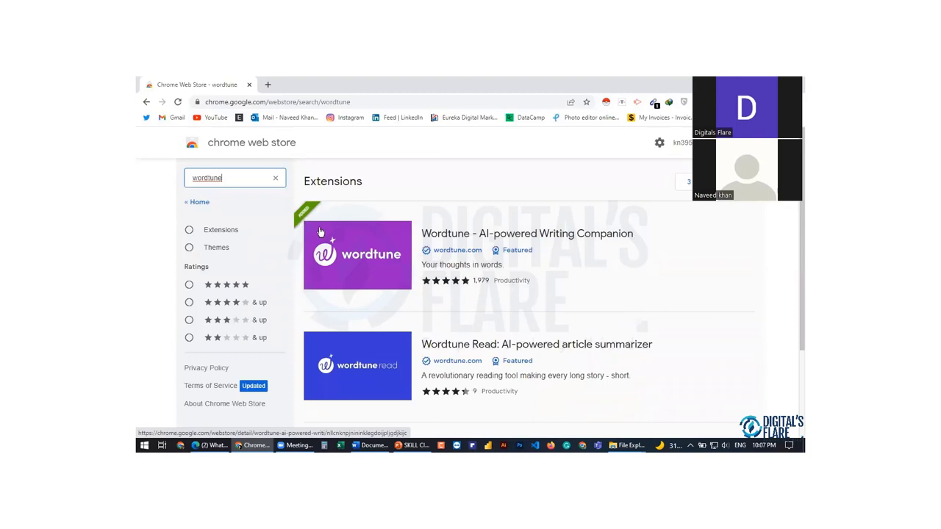
left_click(443, 235)
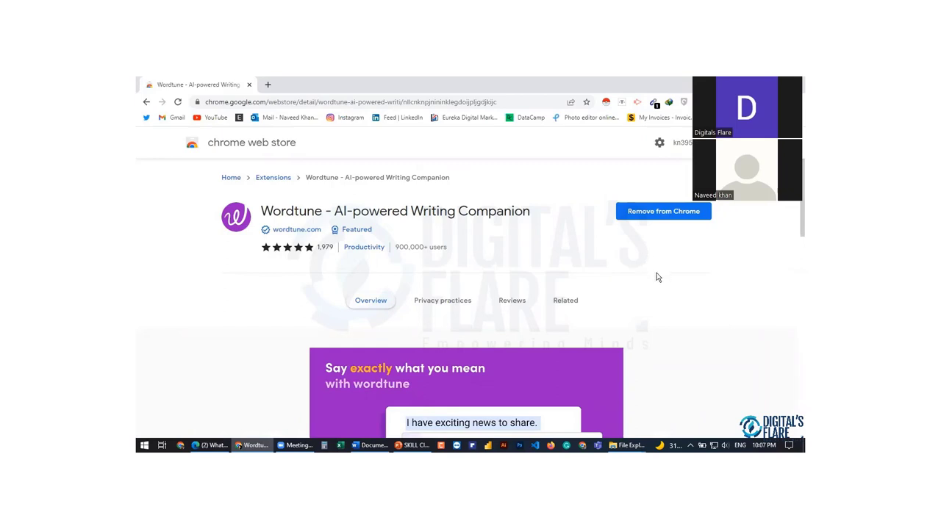
Review the Wordtune extension page and pin Grammarly for Chrome to the toolbar.
scroll(633, 284, "down", 4)
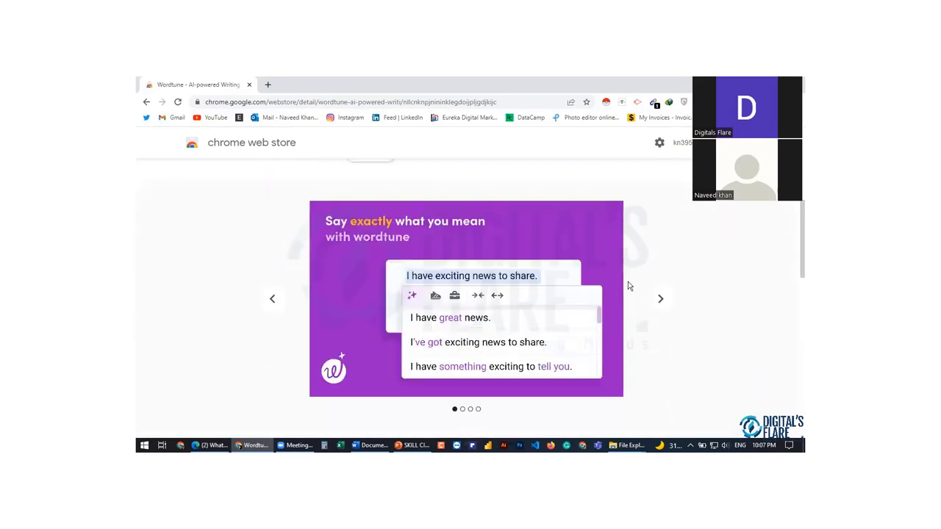
scroll(625, 284, "up", 3)
scroll(689, 230, "up", 2)
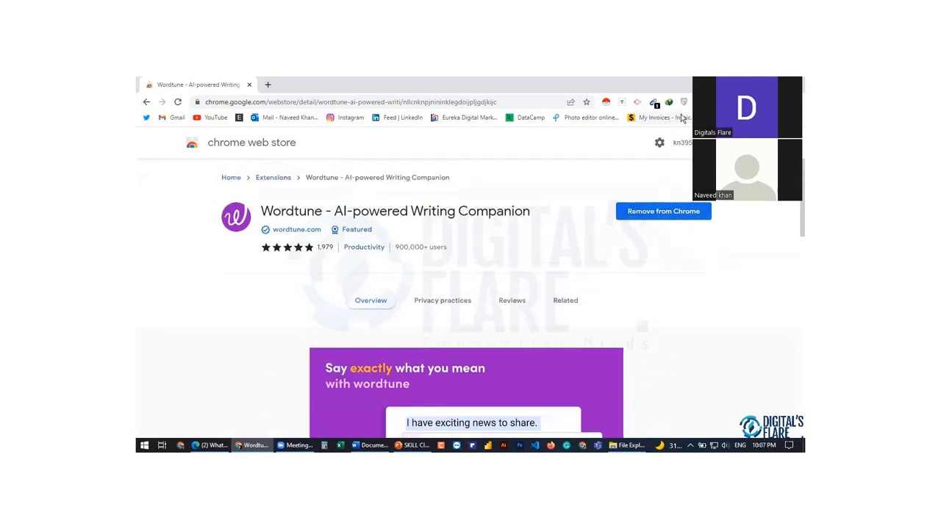
left_click(653, 101)
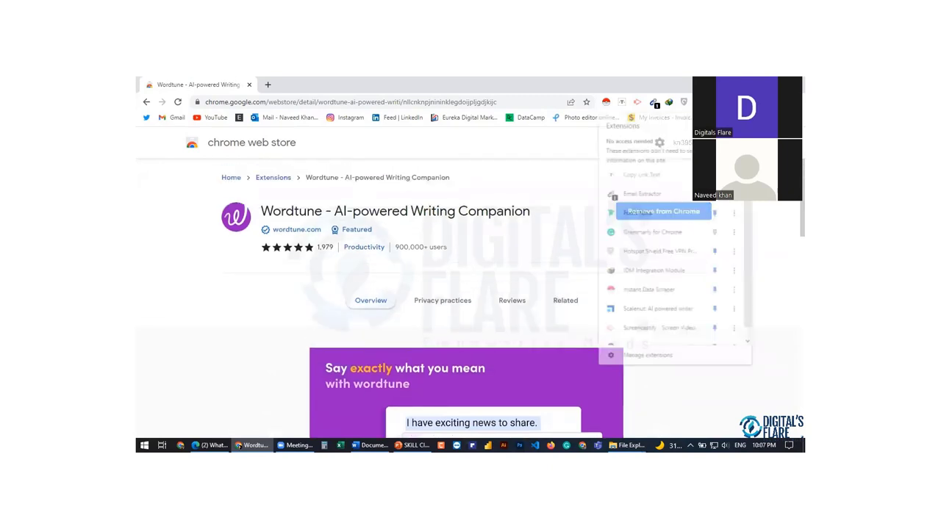
left_click(717, 233)
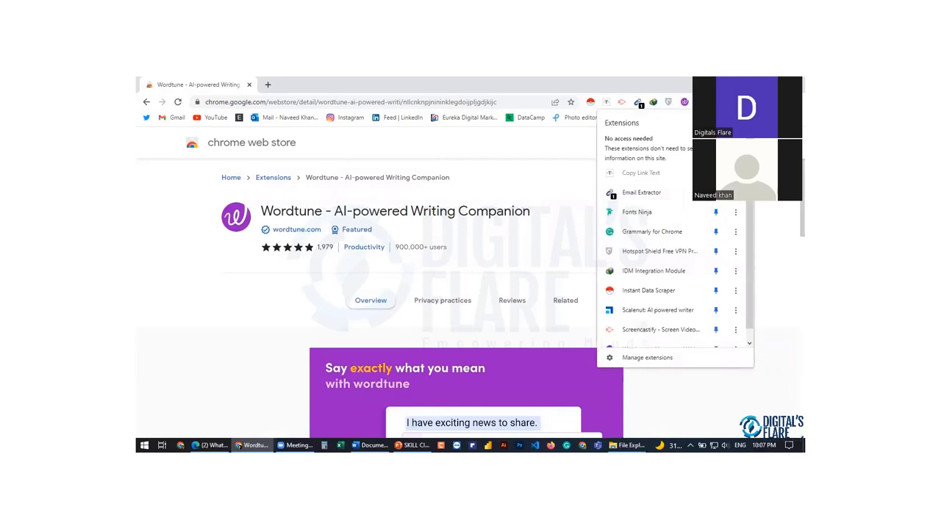
Toggle Hotspot Shield's toolbar pin so it ends unpinned, then close the extensions list.
left_click(717, 251)
left_click(775, 208)
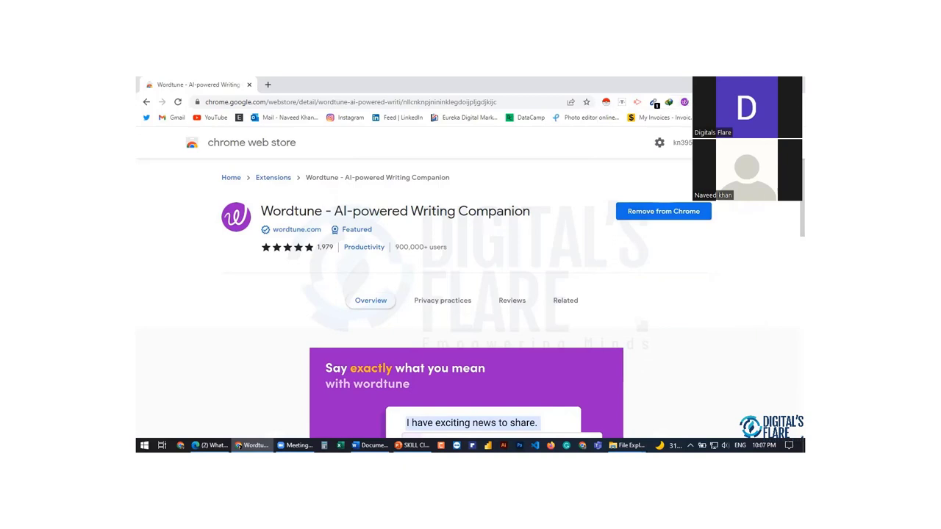
left_click(741, 102)
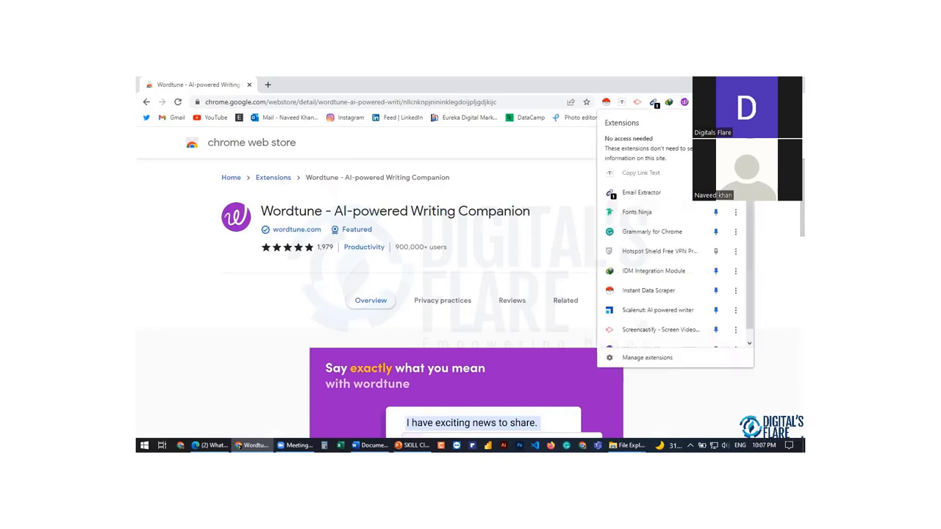
left_click(716, 253)
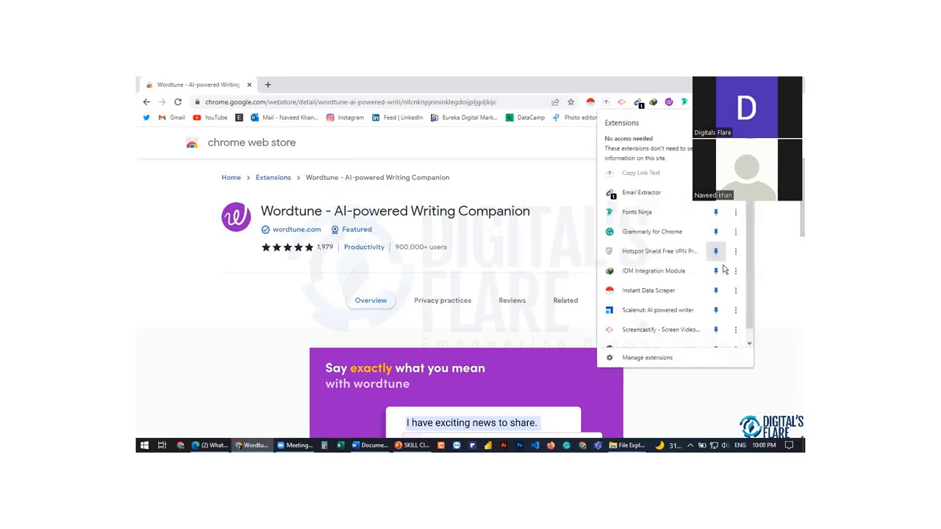
left_click(716, 253)
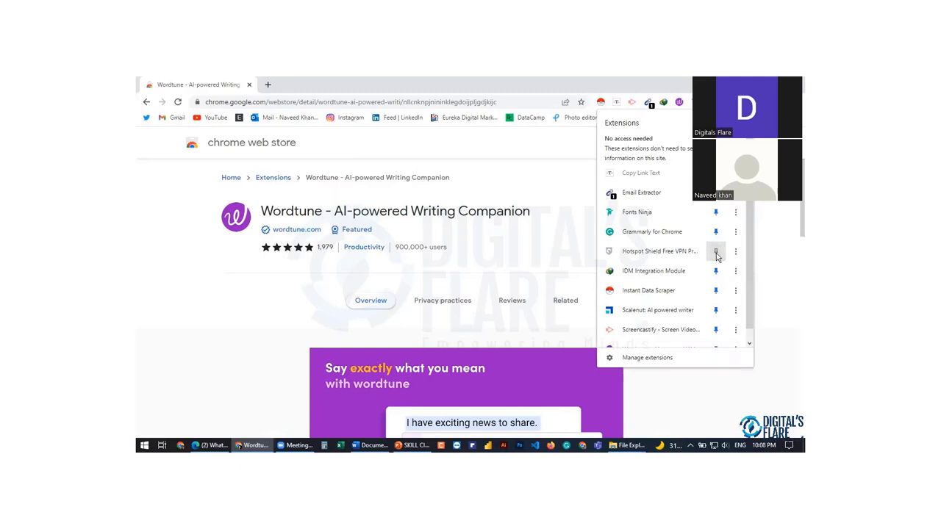
left_click(766, 219)
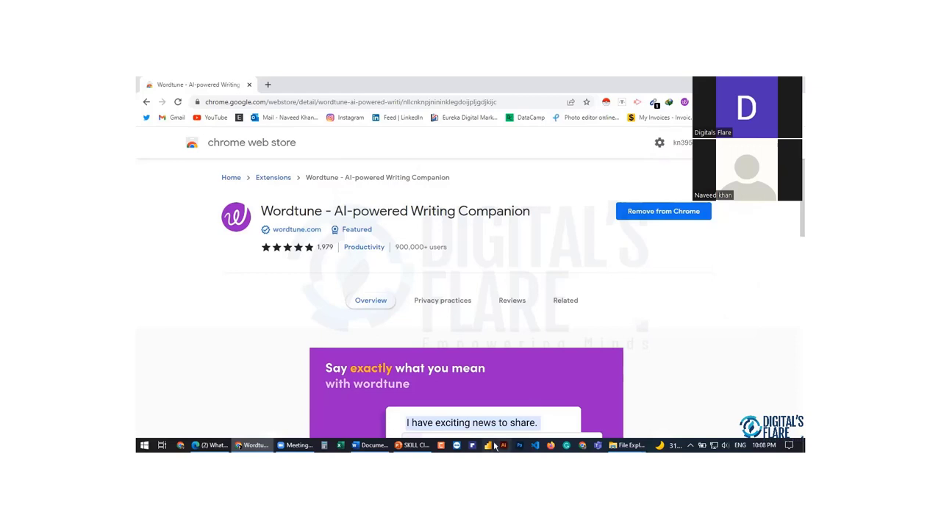
Present SKILL CIRCLE 01 from the beginning through slide 2, end the show, and launch Excel.
key("alt+Tab")
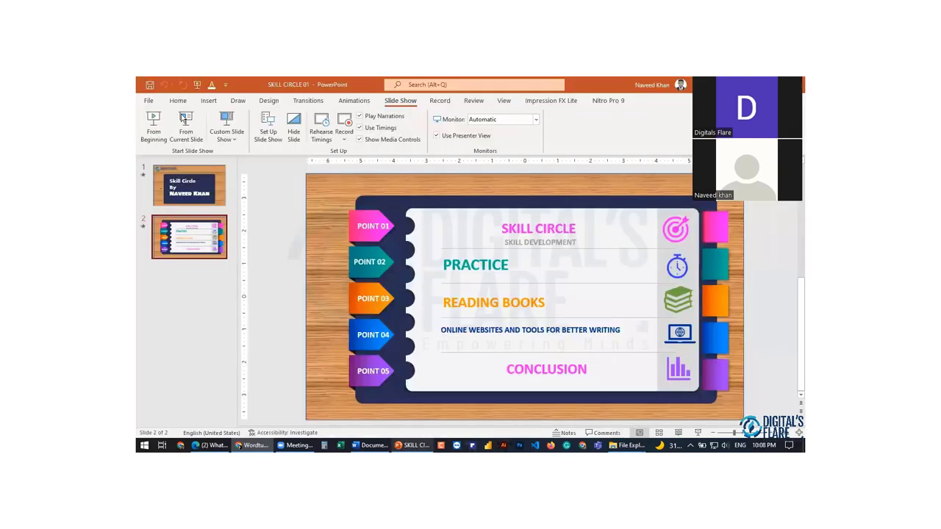
key("F5")
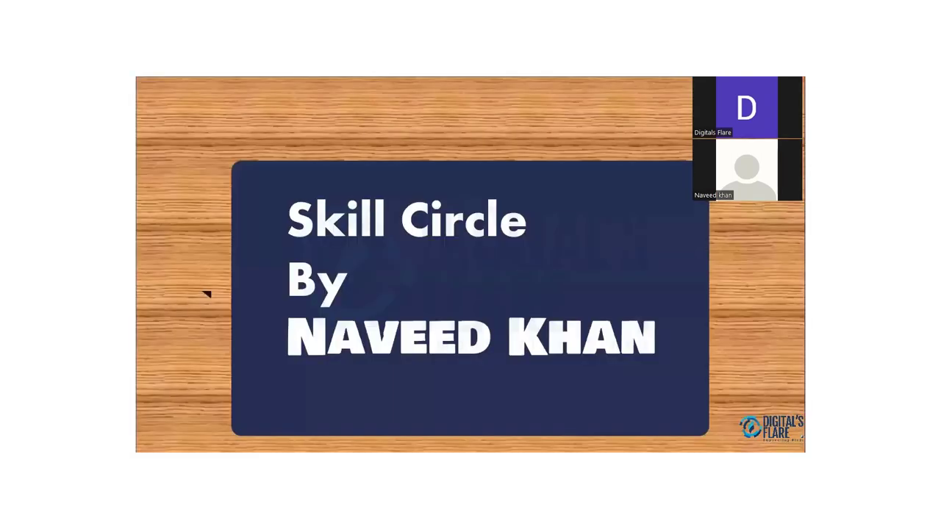
left_click(204, 292)
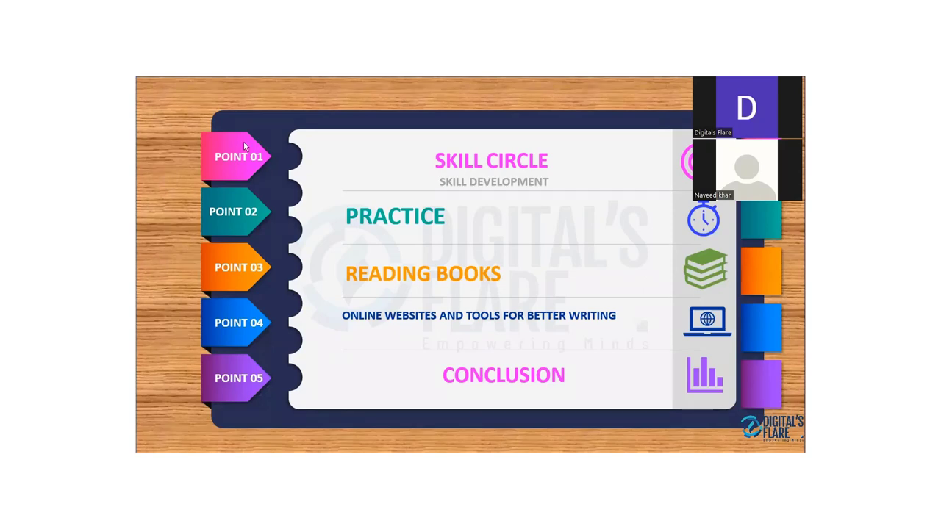
key("Escape")
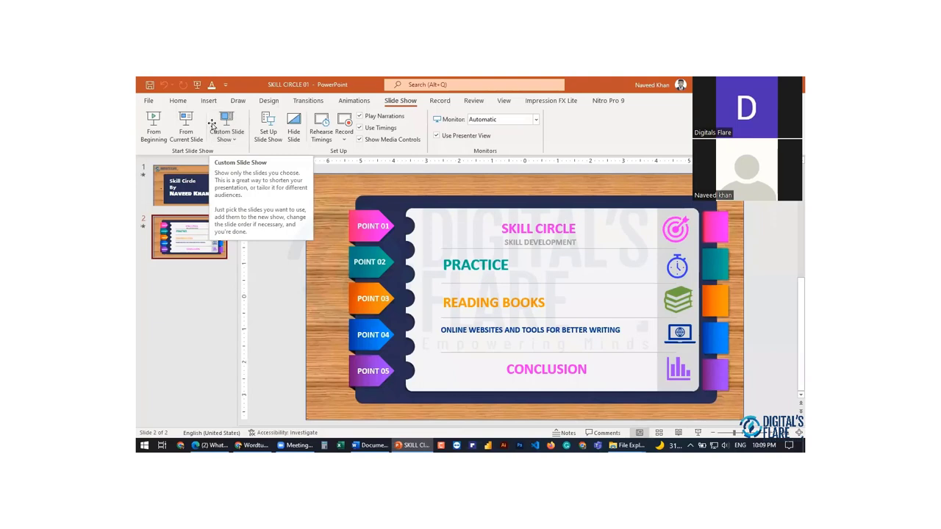
left_click(341, 446)
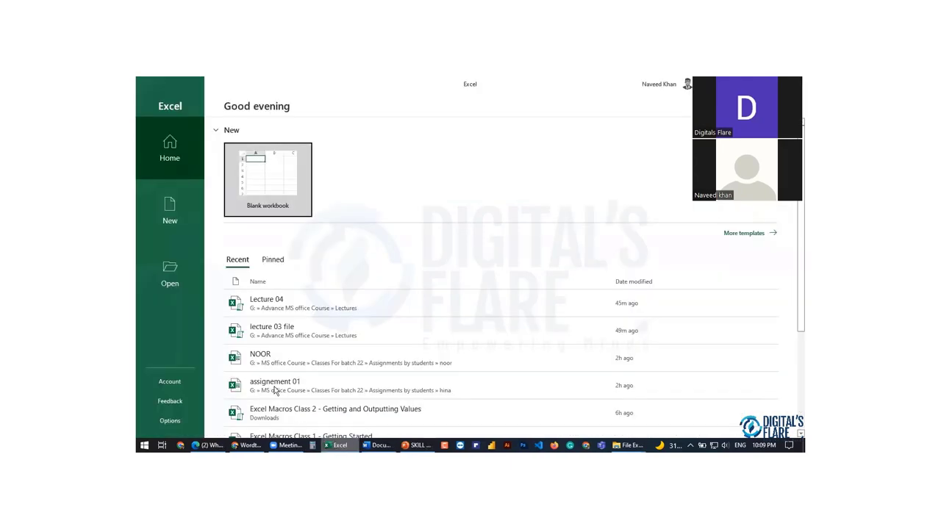
Open the recent Lecture 04 workbook, clear the Result cell D15, and run the SUM RESULT macro.
left_click(272, 303)
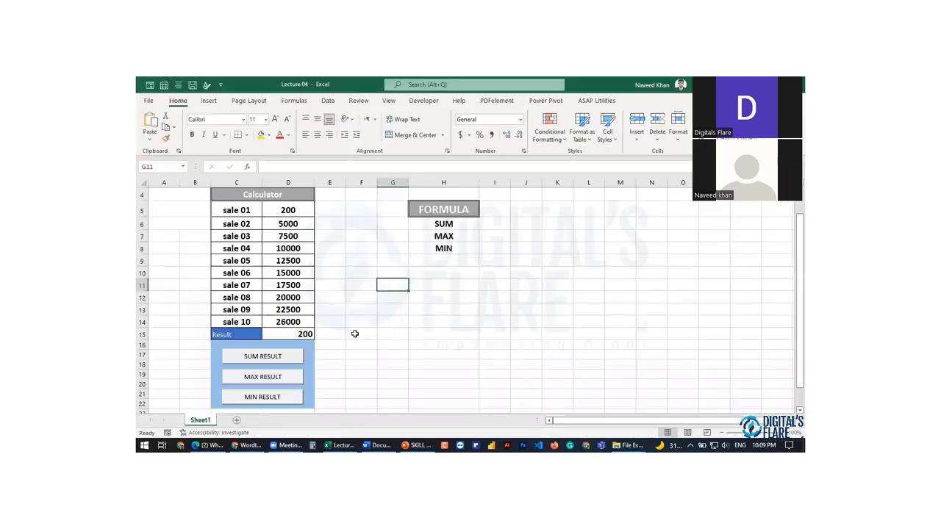
left_click(302, 335)
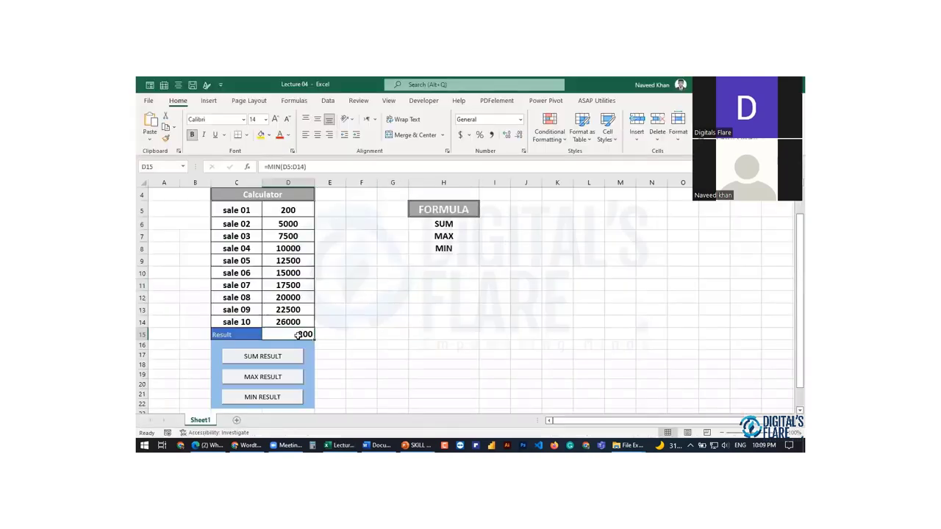
key("Delete")
left_click(411, 353)
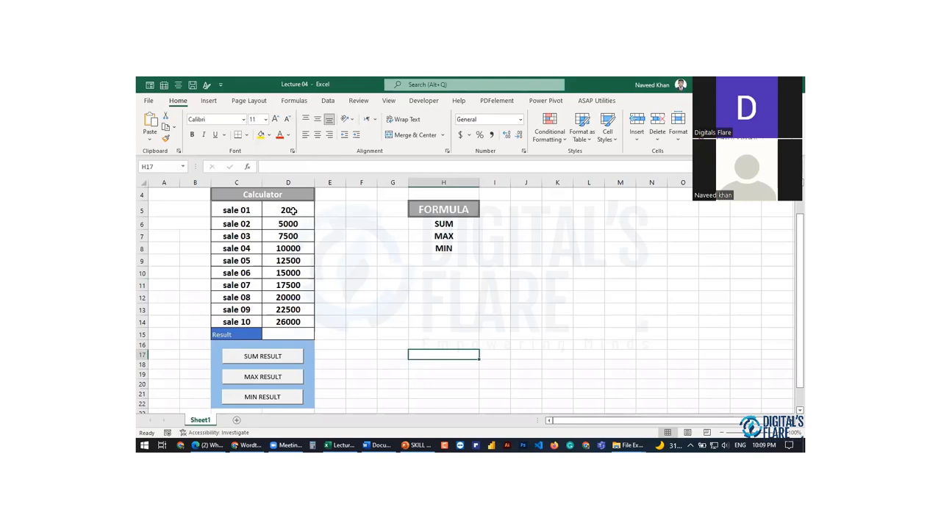
left_click(295, 332)
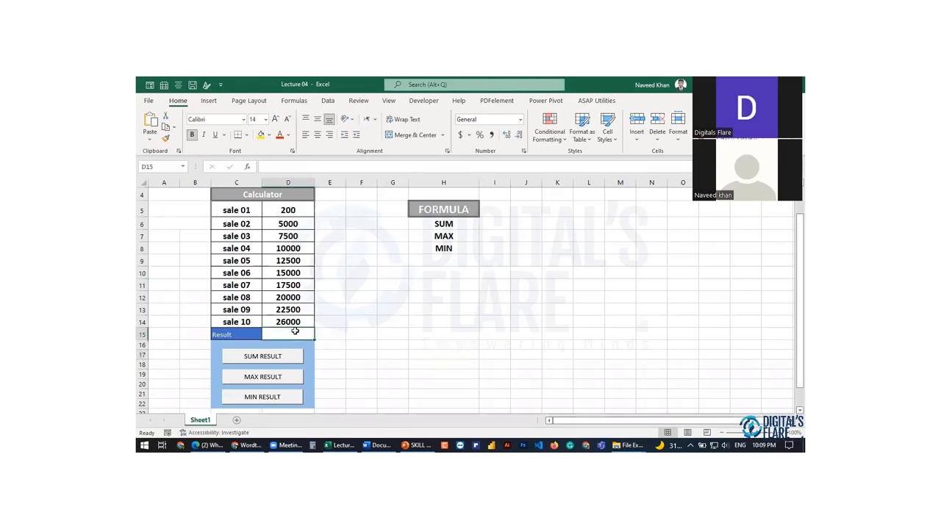
left_click(266, 360)
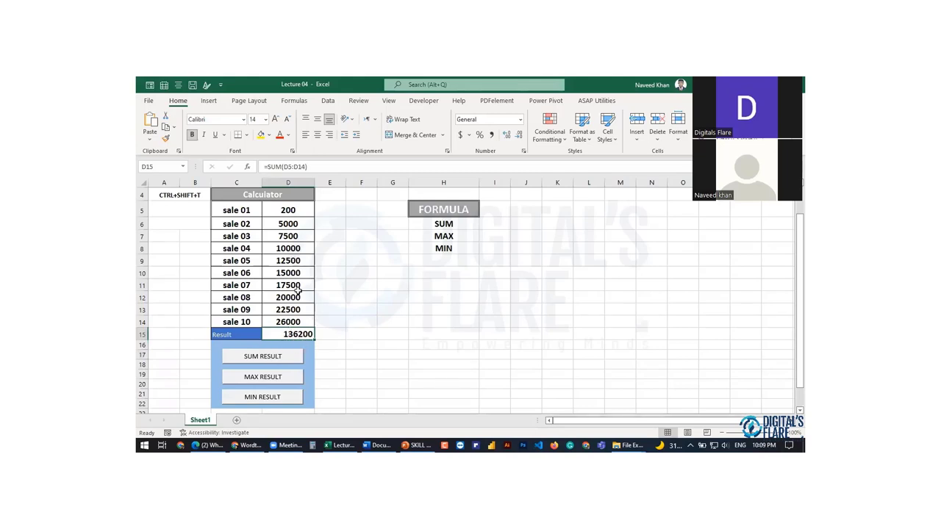
Set sale 01 in D5 to 1000 and confirm D15 totals 137000 with =SUM(D5:D14).
left_click(288, 210)
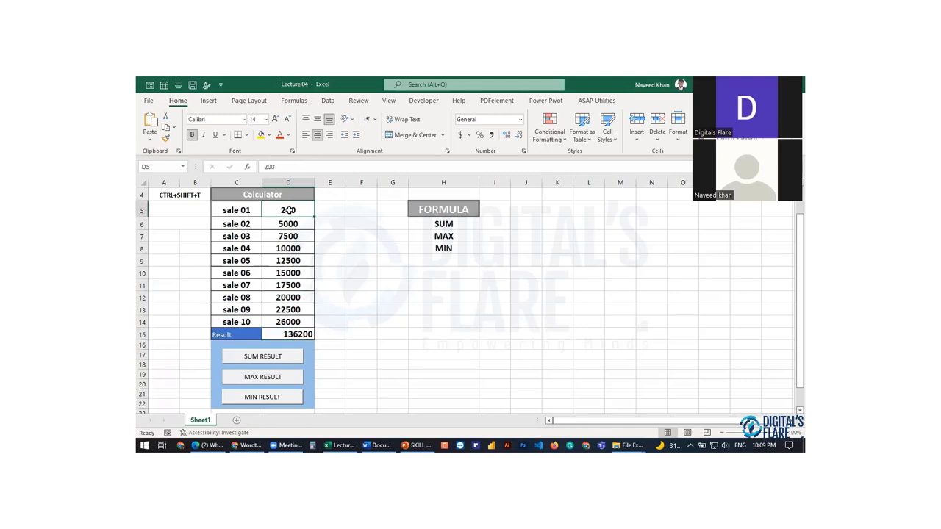
type("1000")
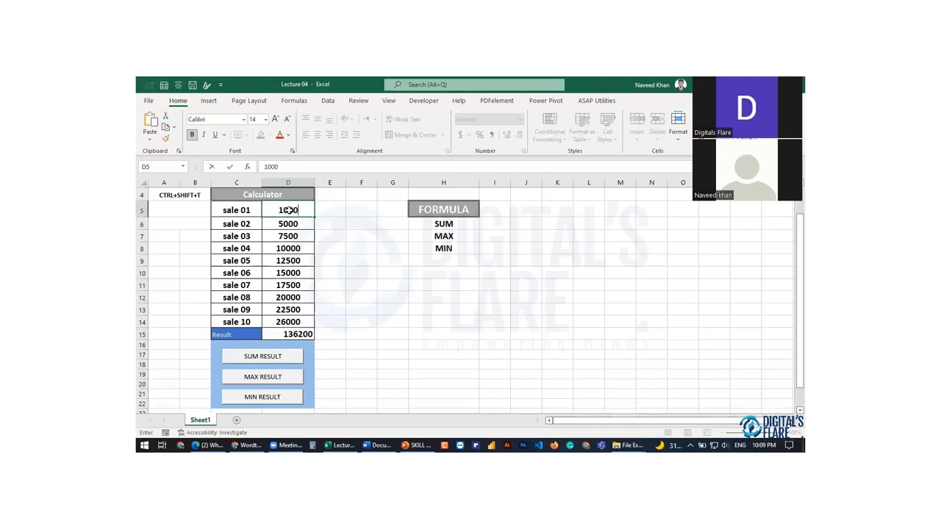
key("Return")
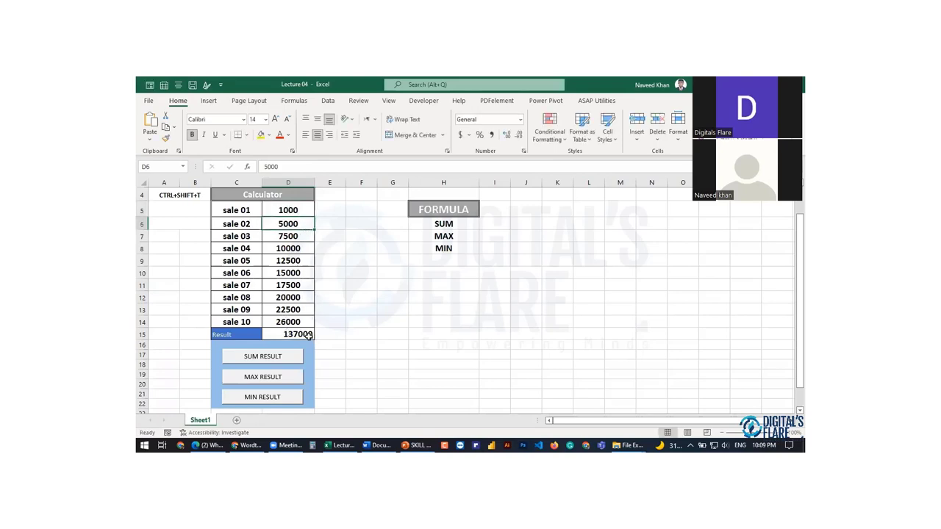
left_click(298, 335)
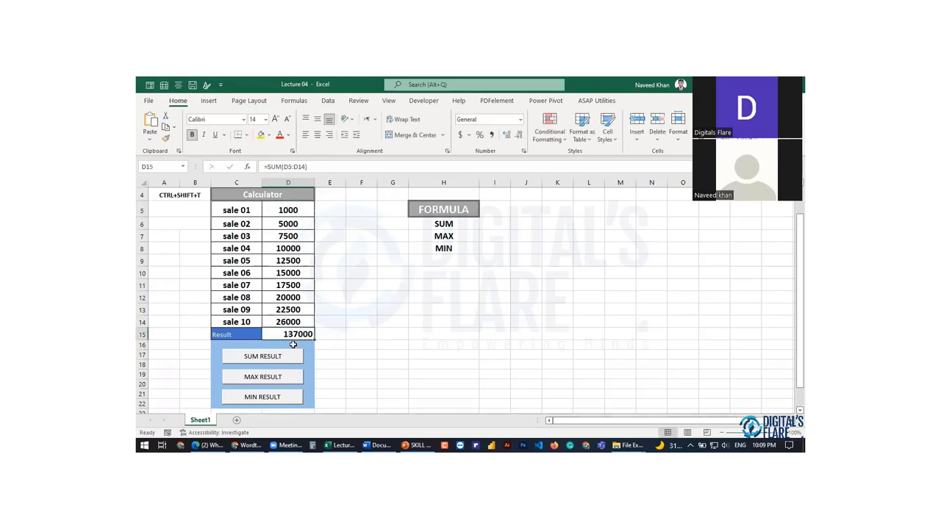
left_click(275, 378)
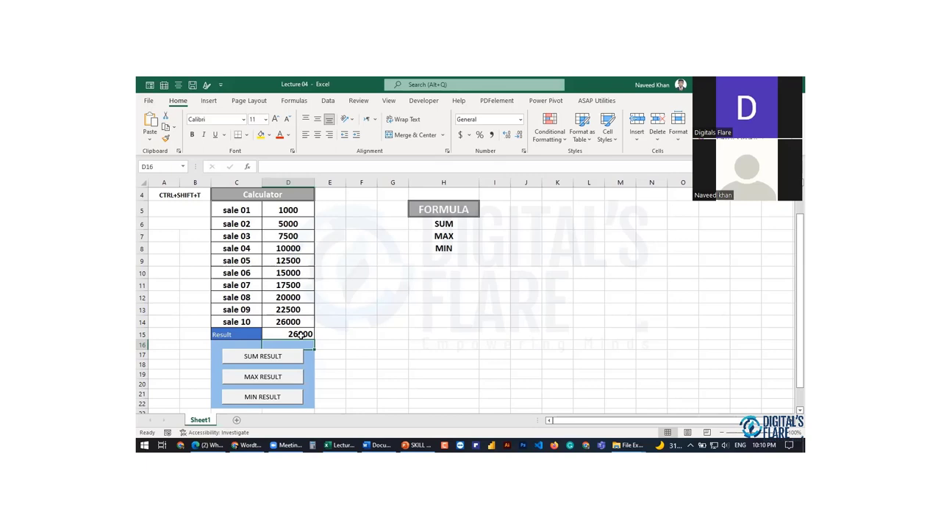
left_click(300, 335)
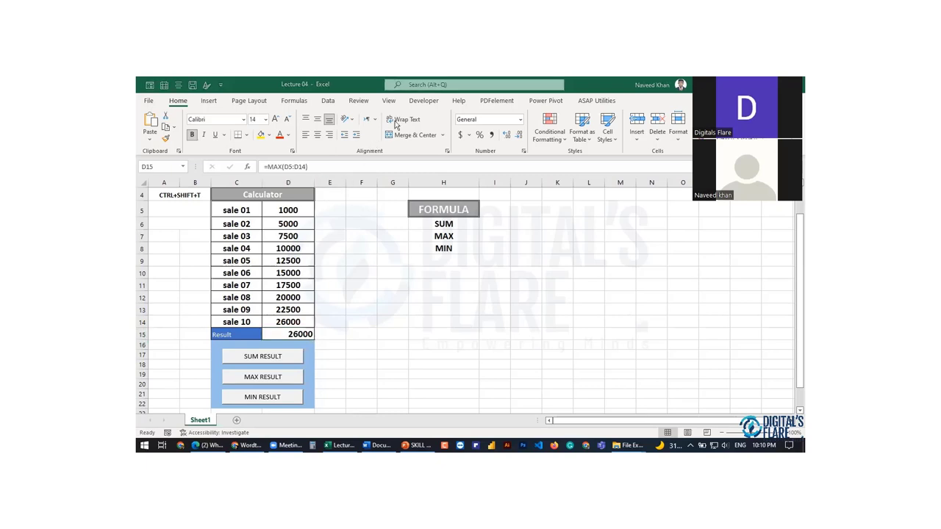
left_click(278, 361)
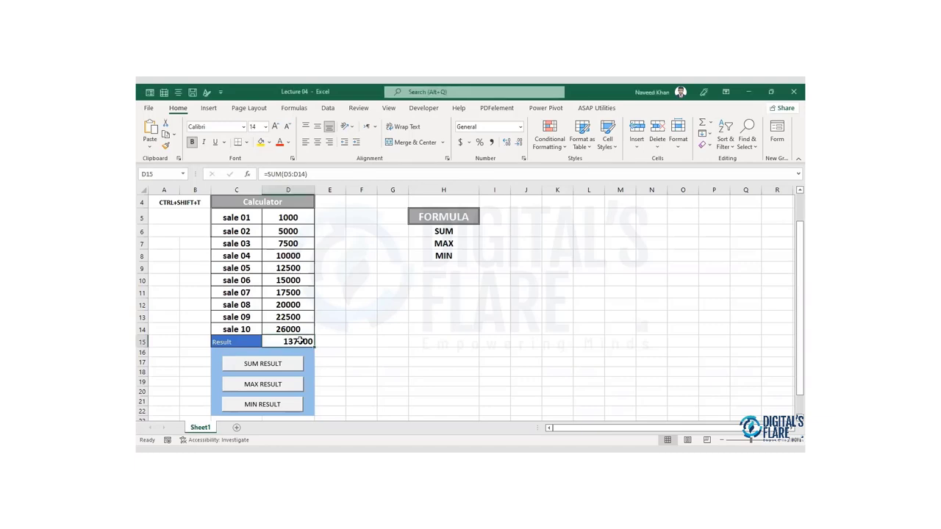
Clear D15, show the minimum sale with MIN RESULT, and set sale 01 to 200.
key("Delete")
left_click(262, 406)
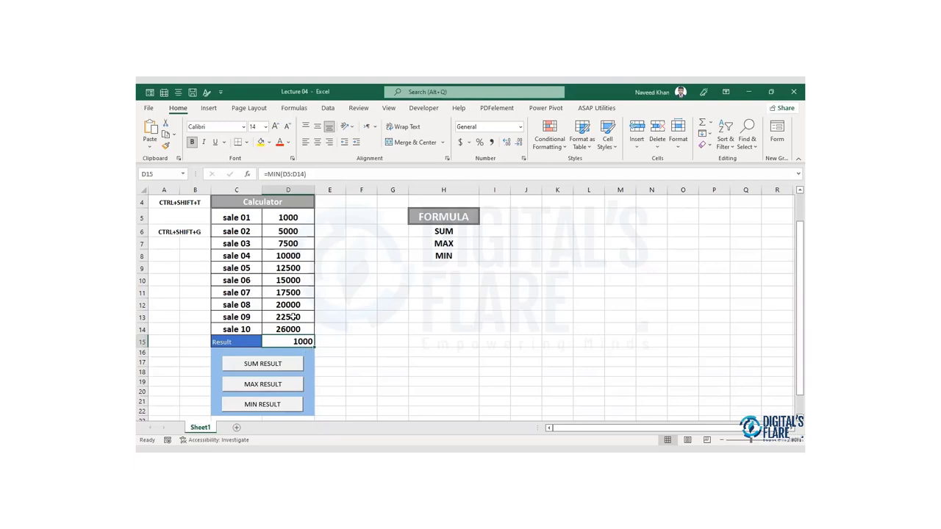
left_click(292, 218)
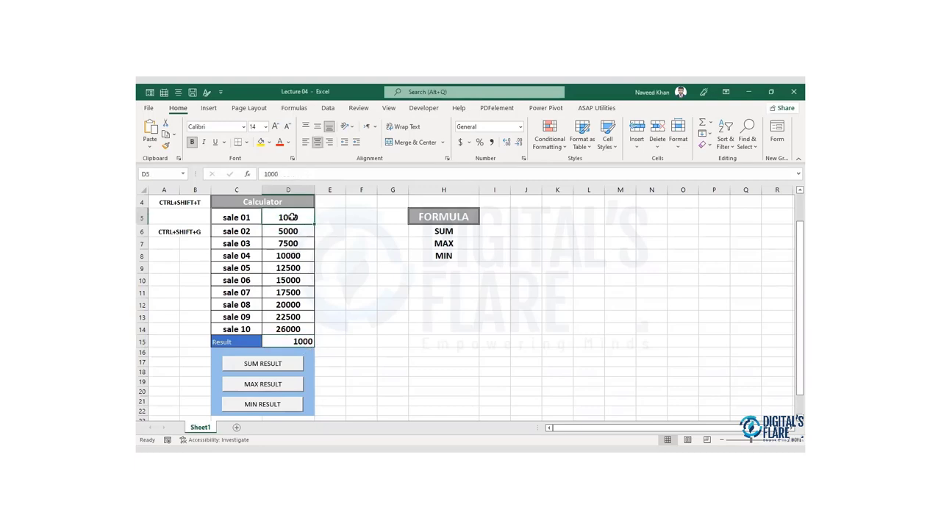
type("200")
key("Return")
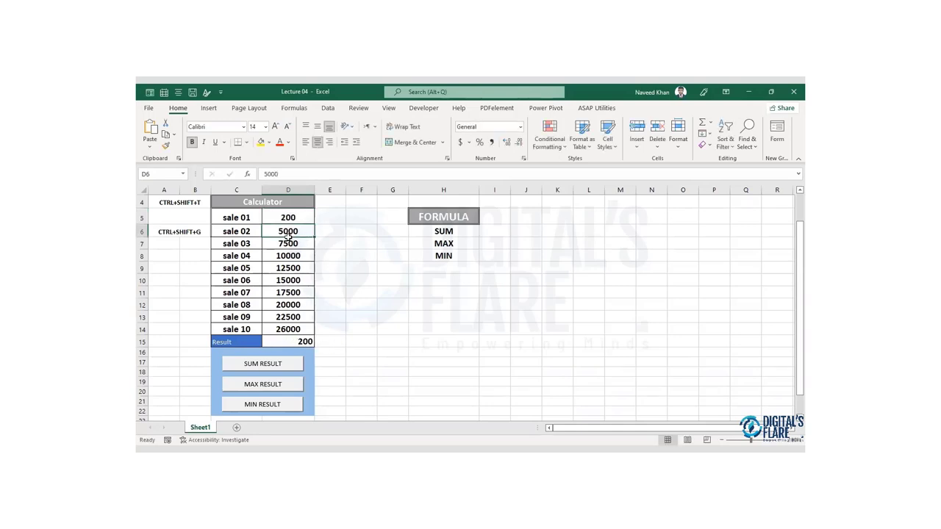
Enter 20 for sale 03, switch the Result to SUM, then change sale 03 to 300.
left_click(289, 243)
type("2")
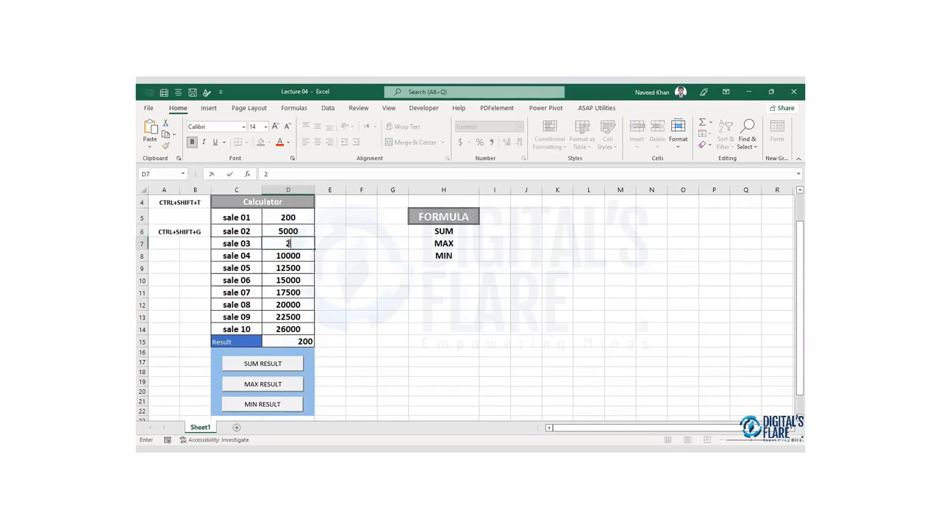
type("0")
key("Return")
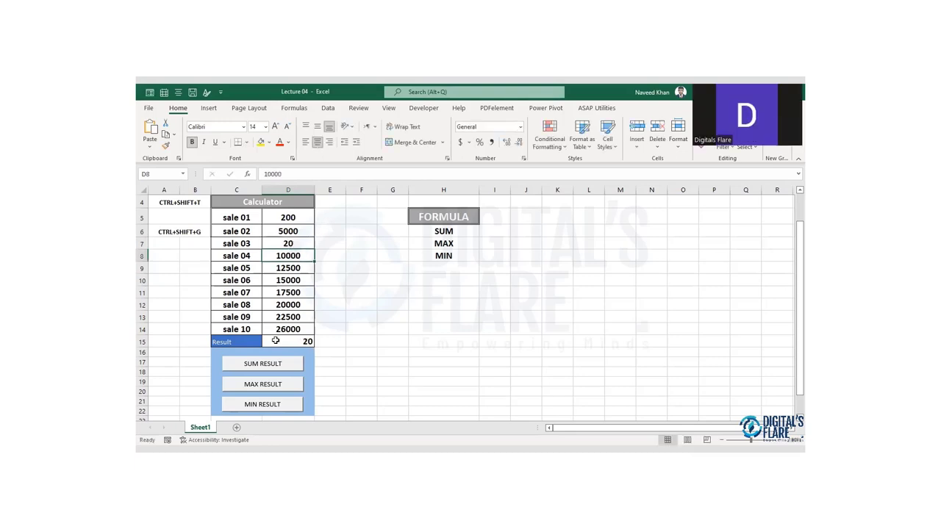
left_click(290, 340)
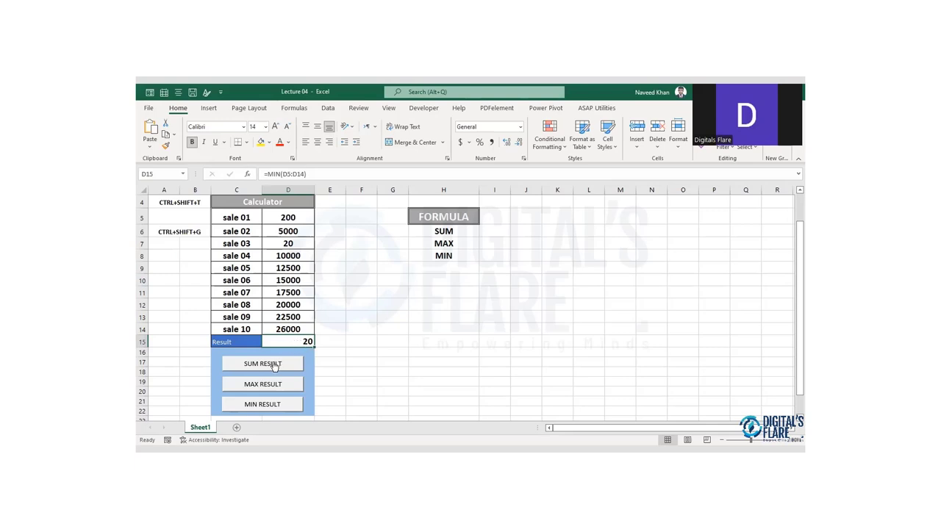
left_click(273, 365)
left_click(289, 245)
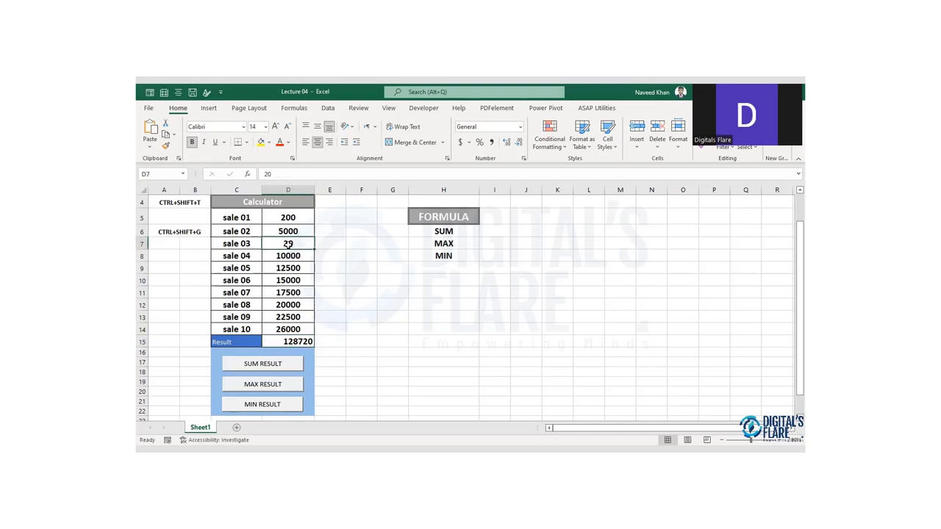
type("30")
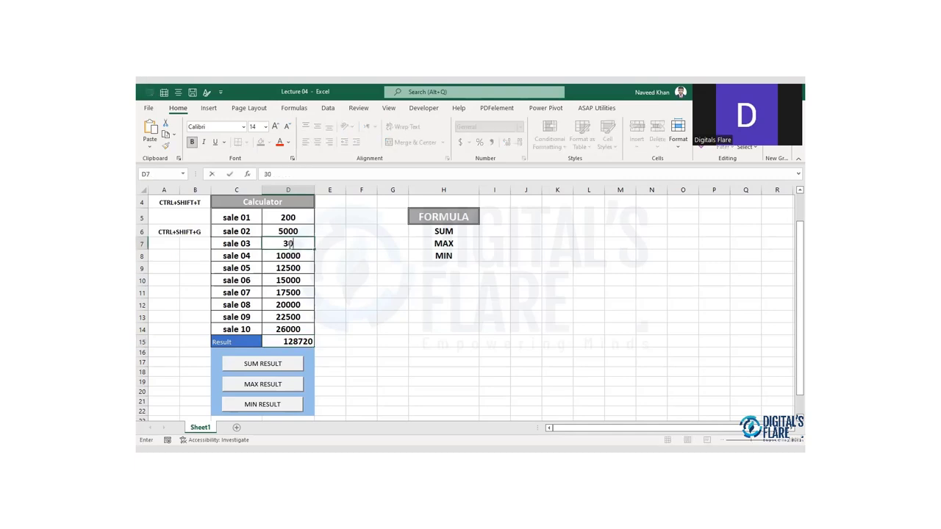
type("0")
key("Return")
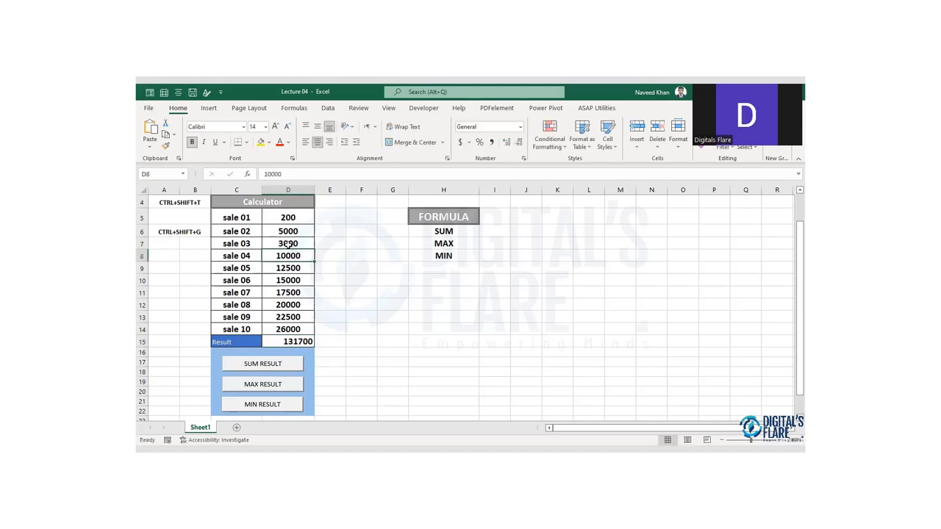